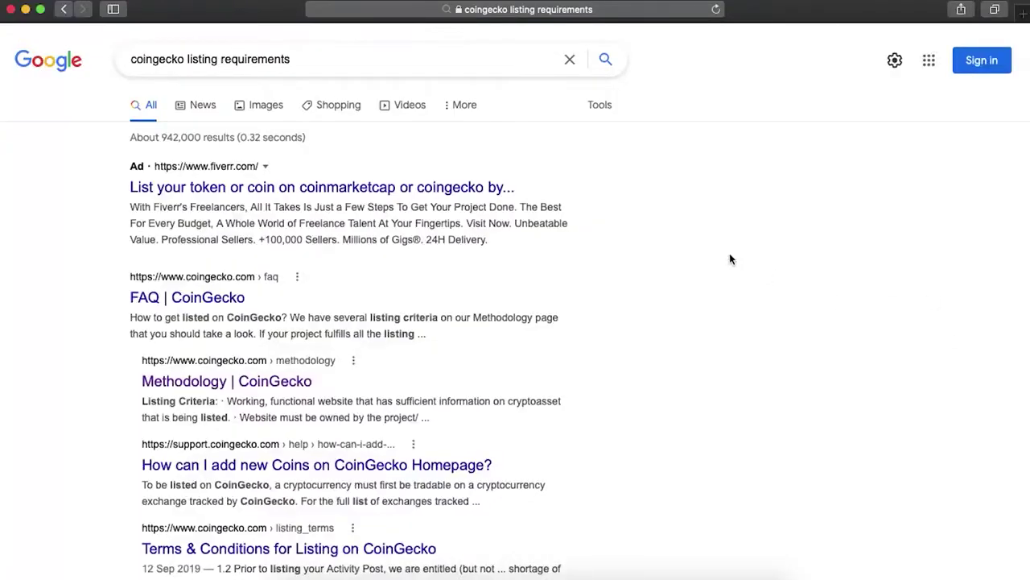
Step: Open CoinGecko's FAQ page and read down through its answers
{"action": "left_click", "coordinate": [239, 302]}
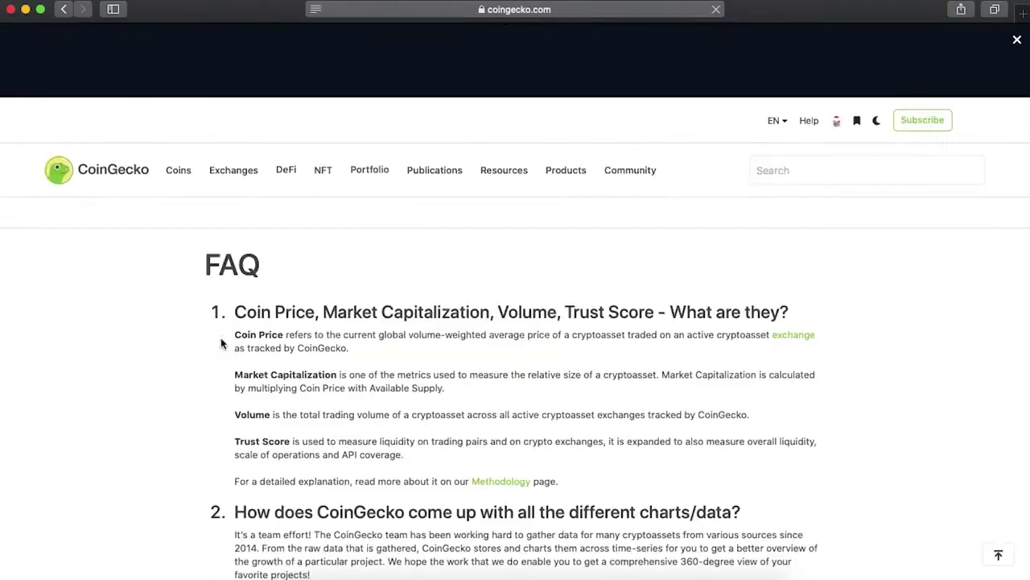
{"action": "scroll", "coordinate": [277, 406], "scroll_direction": "down", "scroll_amount": 5}
{"action": "scroll", "coordinate": [277, 408], "scroll_direction": "down", "scroll_amount": 20}
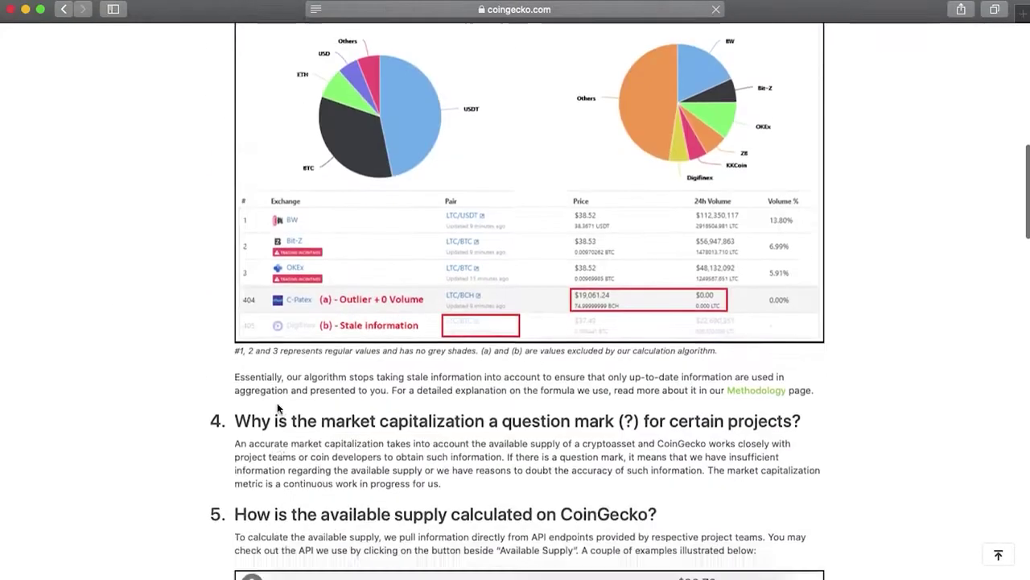
{"action": "scroll", "coordinate": [277, 407], "scroll_direction": "down", "scroll_amount": 6}
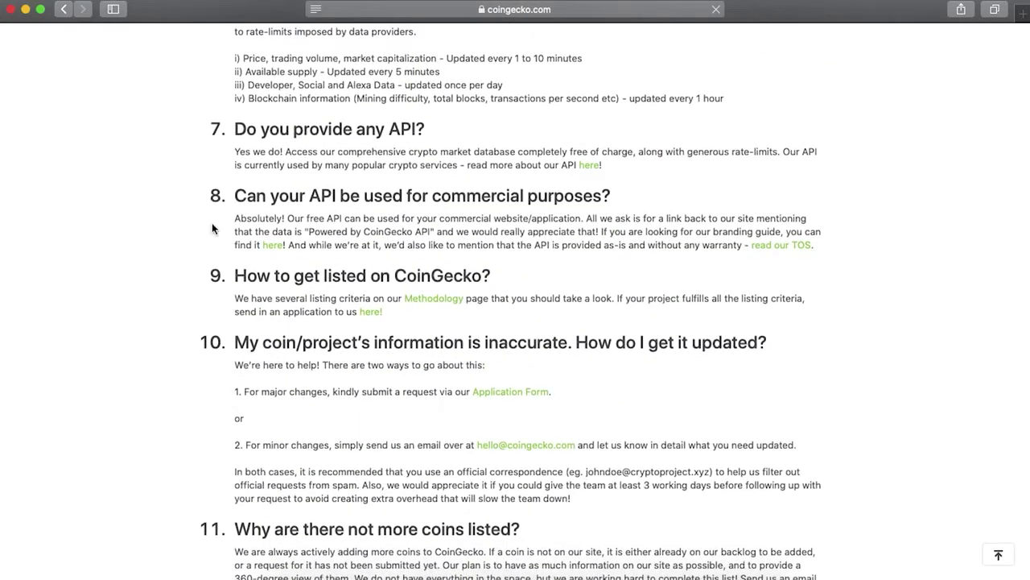
Step: Review the Listing Criteria on the Methodology page, then close it to return to the FAQ
{"action": "left_click", "coordinate": [456, 299]}
{"action": "scroll", "coordinate": [415, 404], "scroll_direction": "down", "scroll_amount": 20}
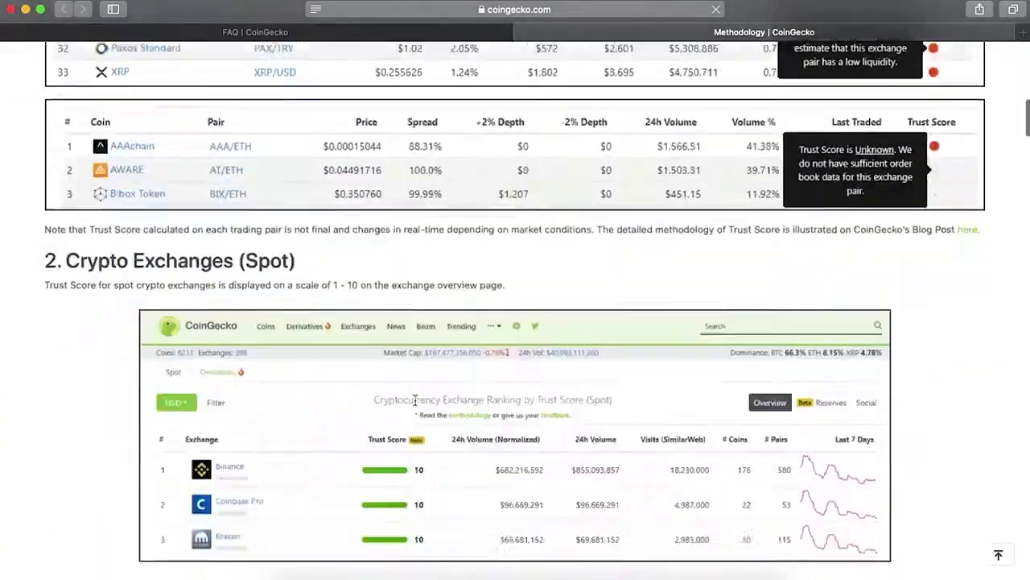
{"action": "scroll", "coordinate": [414, 404], "scroll_direction": "down", "scroll_amount": 10}
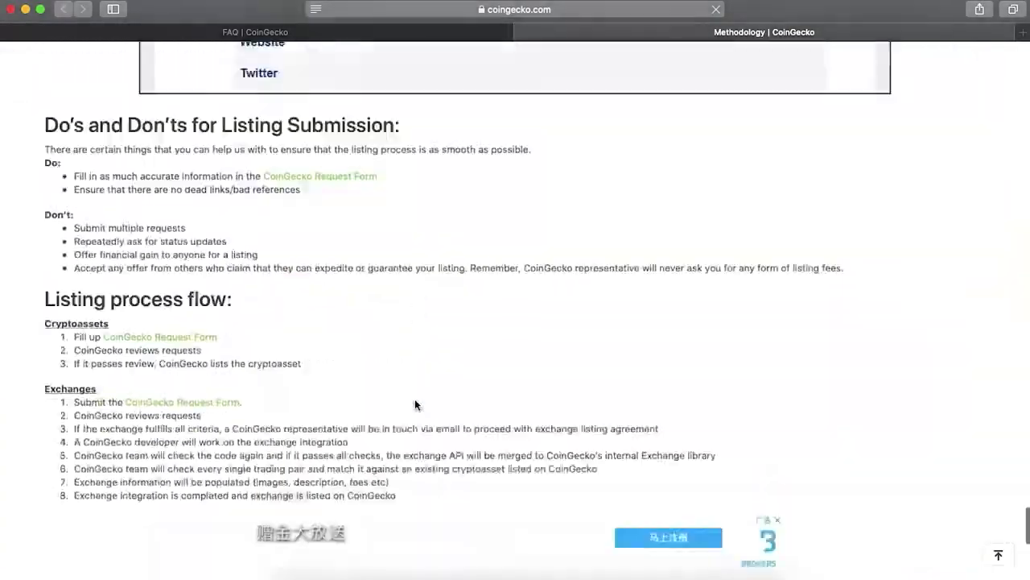
{"action": "scroll", "coordinate": [415, 404], "scroll_direction": "up", "scroll_amount": 10}
{"action": "key", "text": "super+w"}
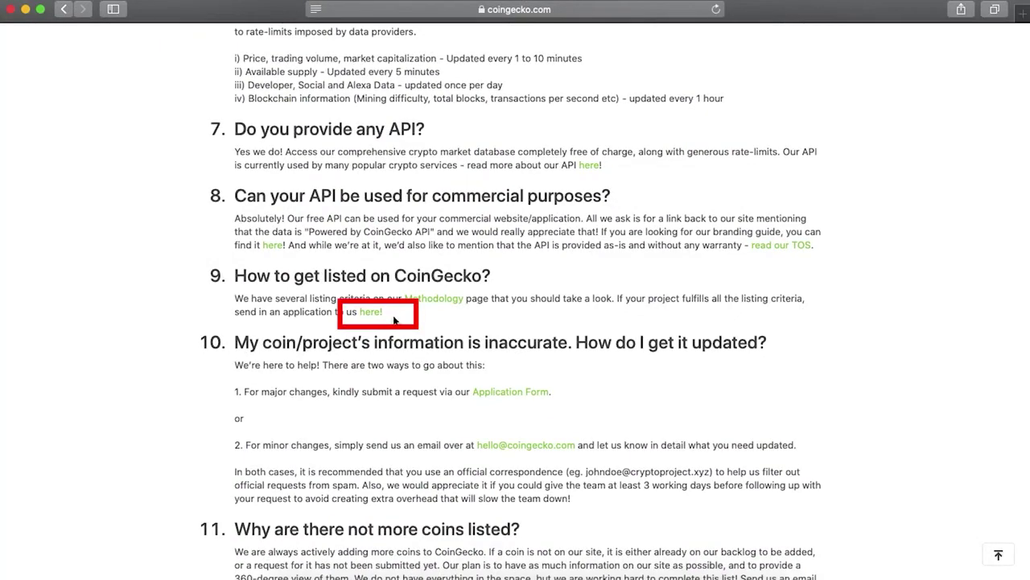
Step: Open the CoinGecko Request Form, enter the contact e-mail, and choose New Coin / Token Listing
{"action": "left_click", "coordinate": [372, 313]}
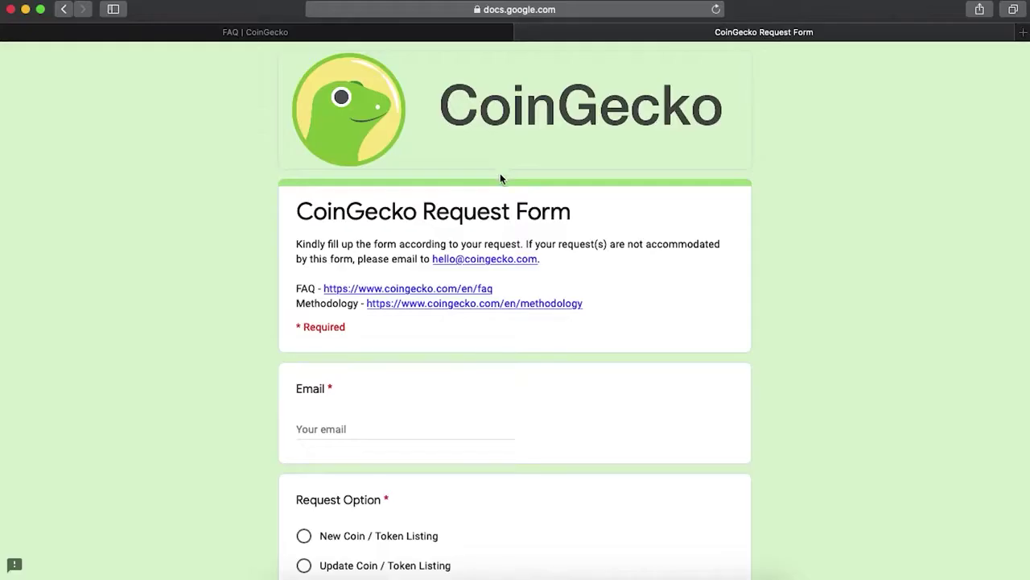
{"action": "left_click", "coordinate": [455, 433]}
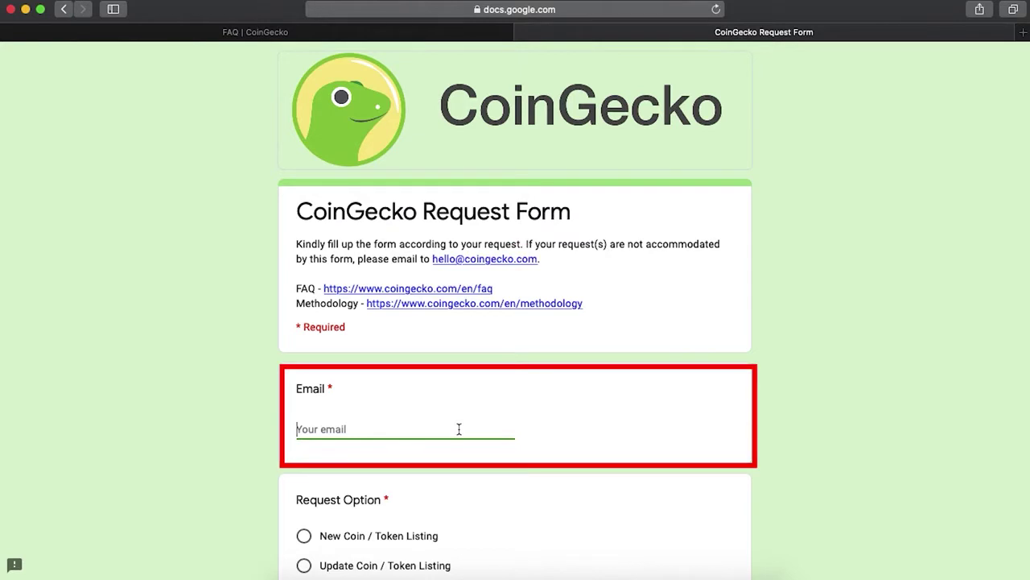
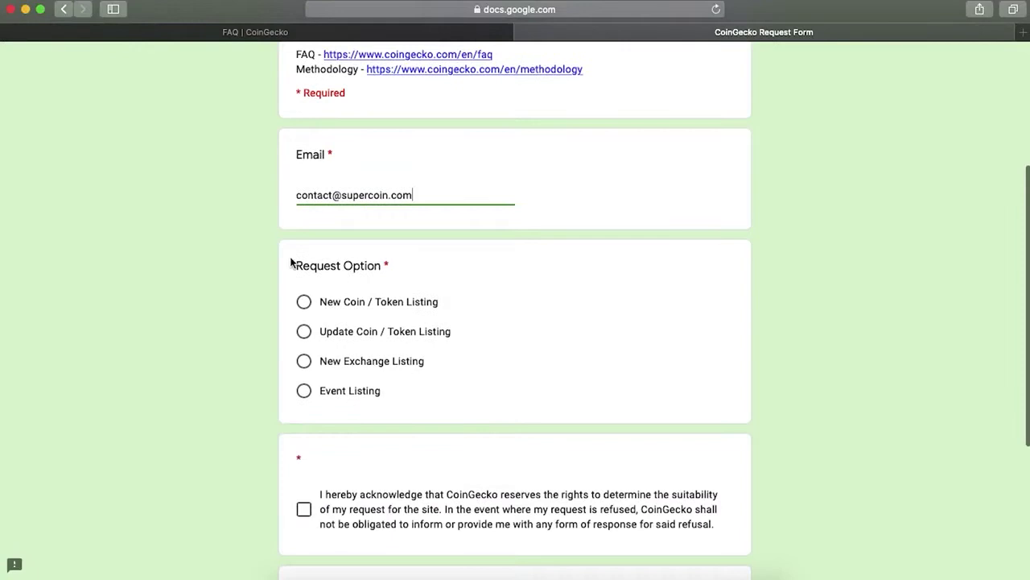
{"action": "left_click", "coordinate": [304, 304]}
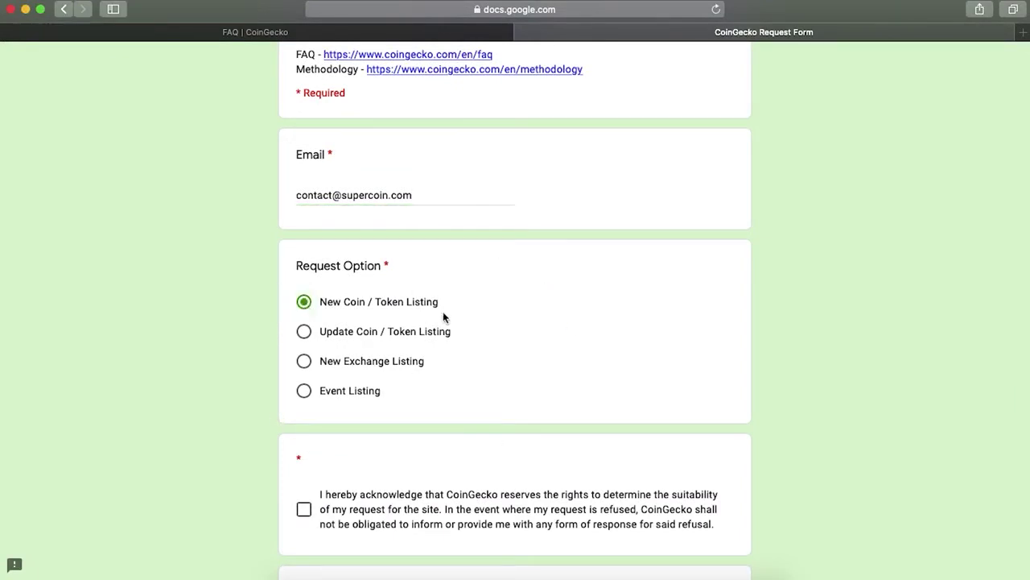
Step: Accept the suitability acknowledgment and the listing terms declaration, then continue to the next section
{"action": "scroll", "coordinate": [404, 443], "scroll_direction": "down", "scroll_amount": 4}
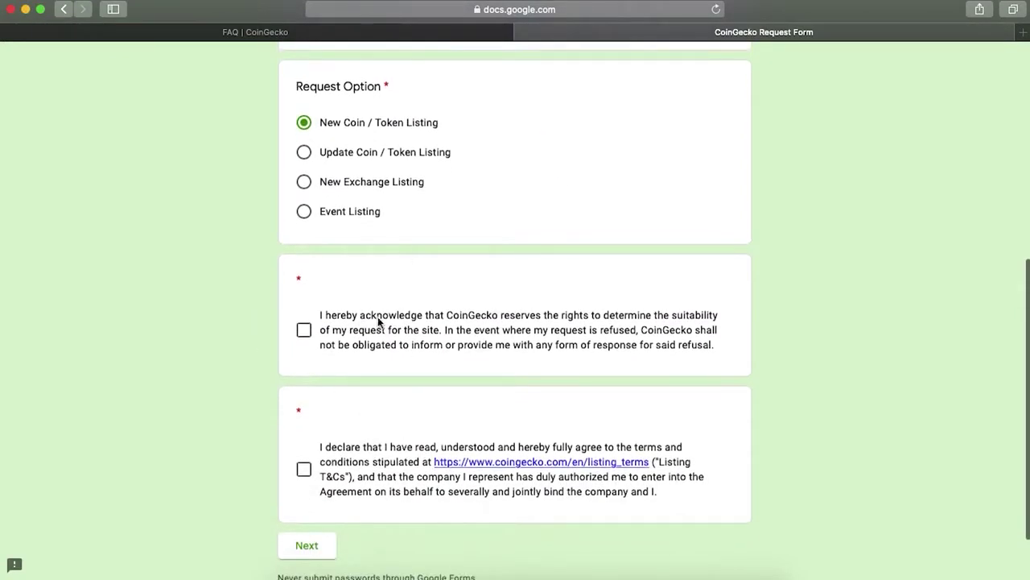
{"action": "left_click", "coordinate": [304, 329]}
{"action": "scroll", "coordinate": [310, 392], "scroll_direction": "down", "scroll_amount": 2}
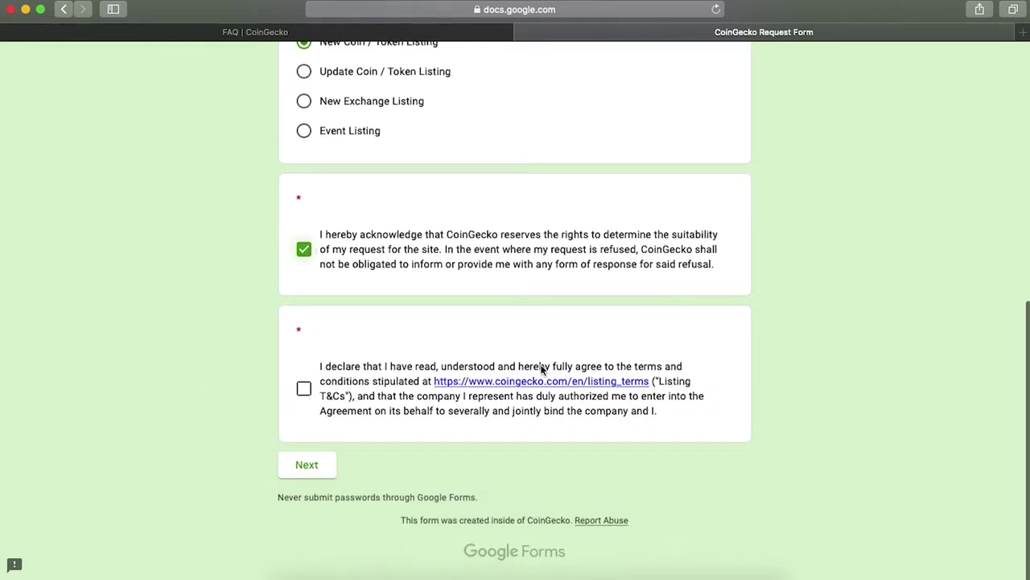
{"action": "left_click", "coordinate": [563, 382]}
{"action": "scroll", "coordinate": [621, 421], "scroll_direction": "down", "scroll_amount": 3}
{"action": "scroll", "coordinate": [103, 439], "scroll_direction": "down", "scroll_amount": 15}
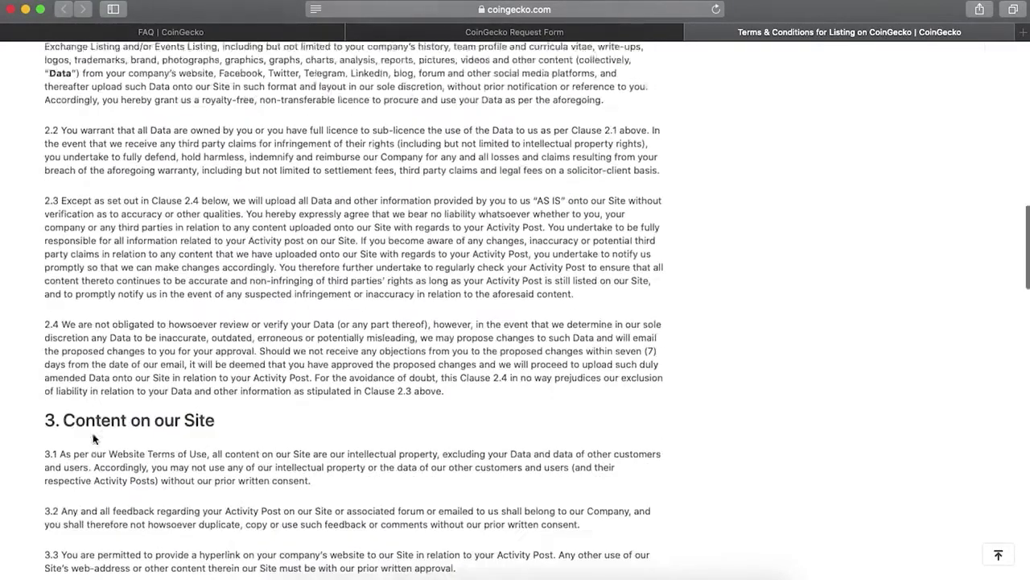
{"action": "key", "text": "super+w"}
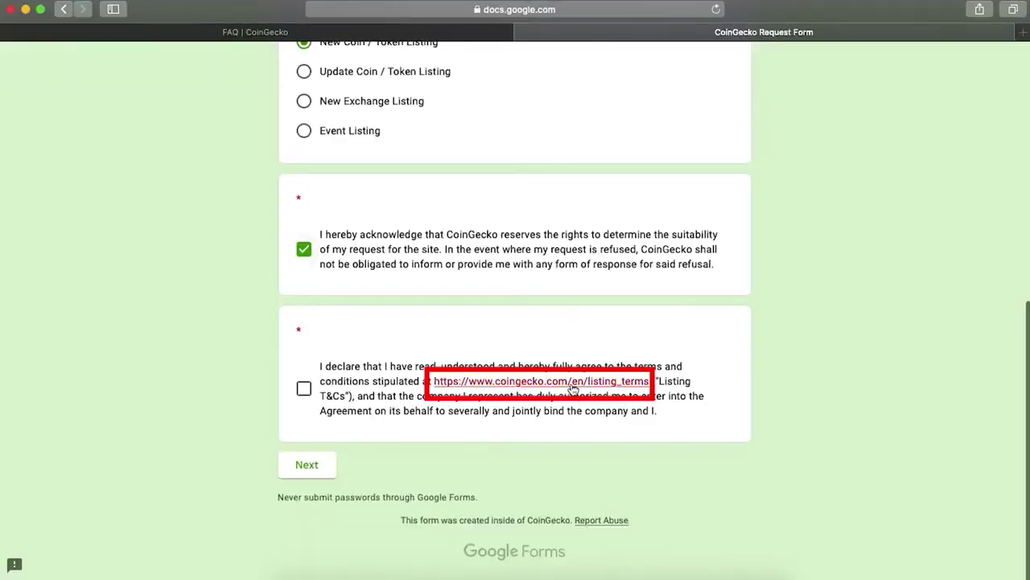
{"action": "left_click", "coordinate": [303, 388]}
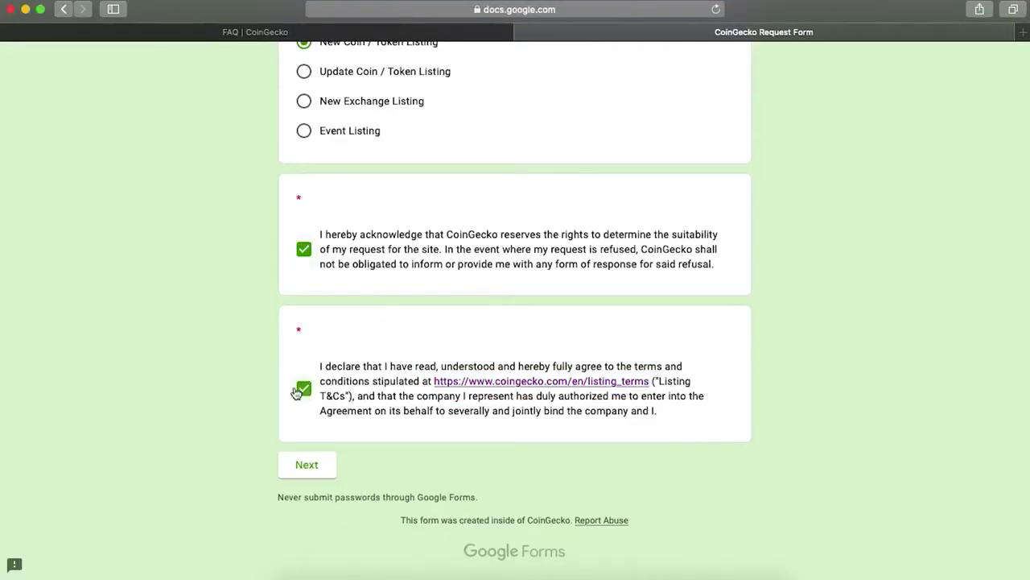
{"action": "left_click", "coordinate": [314, 467]}
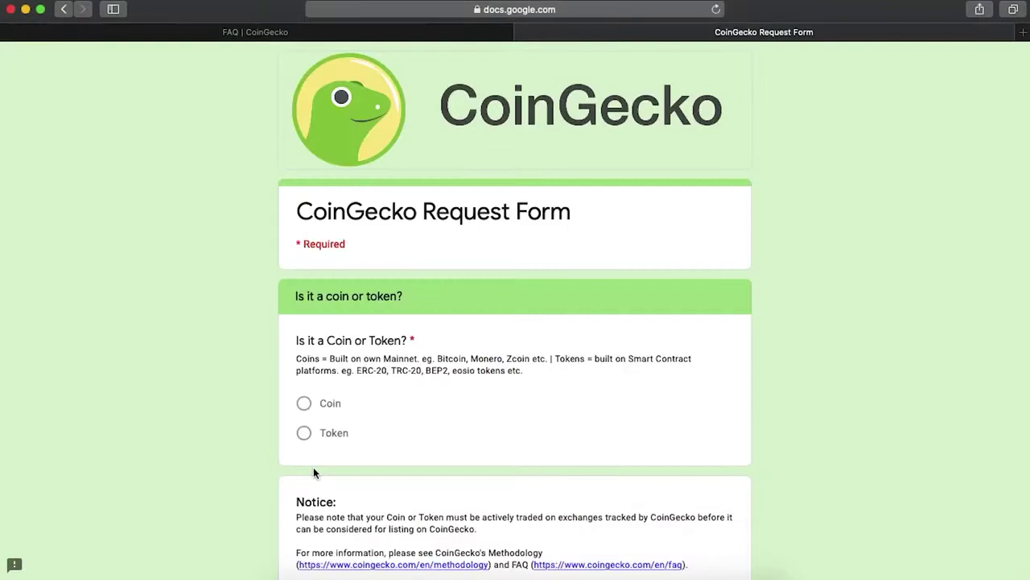
Step: Move to the Tokens section and enter 'SuperCoin' as the Token Name
{"action": "scroll", "coordinate": [341, 447], "scroll_direction": "down", "scroll_amount": 3}
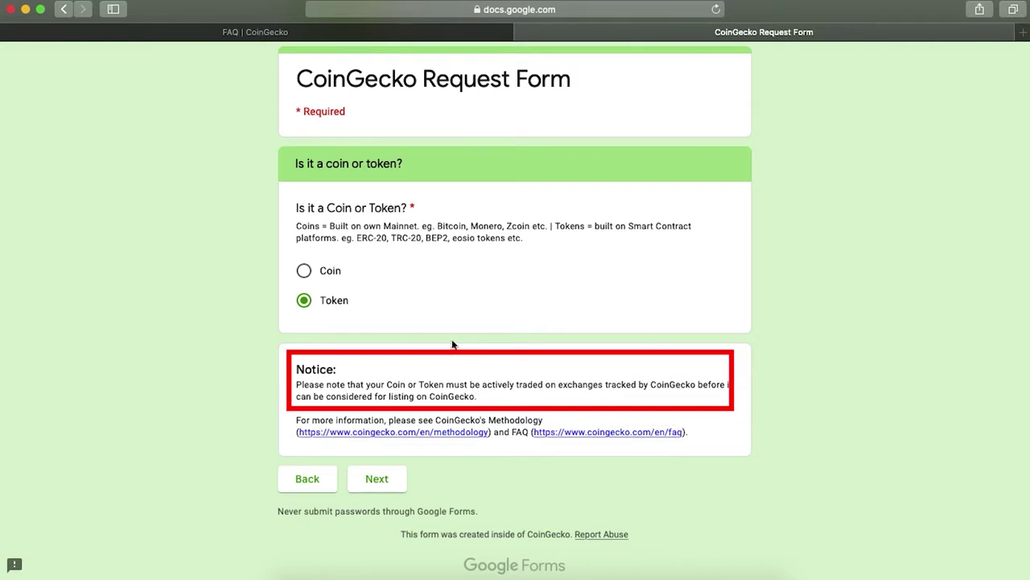
{"action": "left_click", "coordinate": [386, 478]}
{"action": "scroll", "coordinate": [386, 481], "scroll_direction": "down", "scroll_amount": 1}
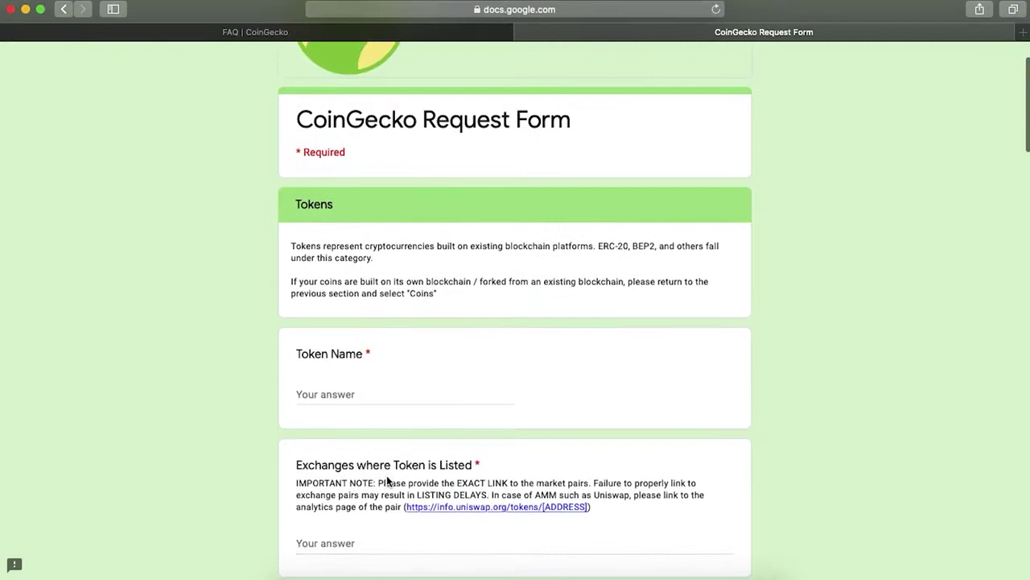
{"action": "left_click", "coordinate": [334, 390]}
{"action": "type", "text": "Supe"}
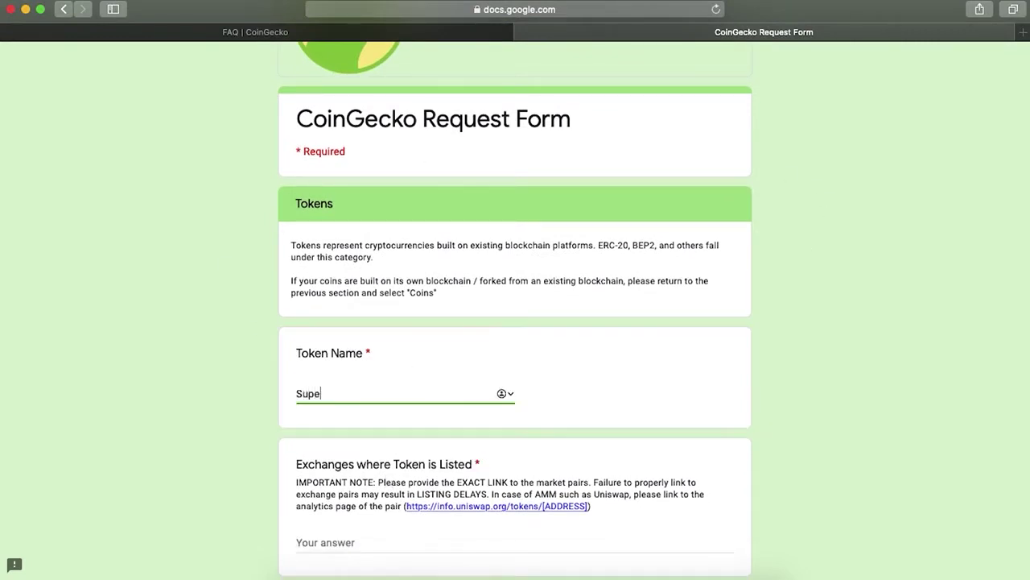
{"action": "type", "text": "rCoin"}
Step: Open the example info.uniswap.org analytics link from the Exchanges question
{"action": "scroll", "coordinate": [658, 440], "scroll_direction": "down", "scroll_amount": 5}
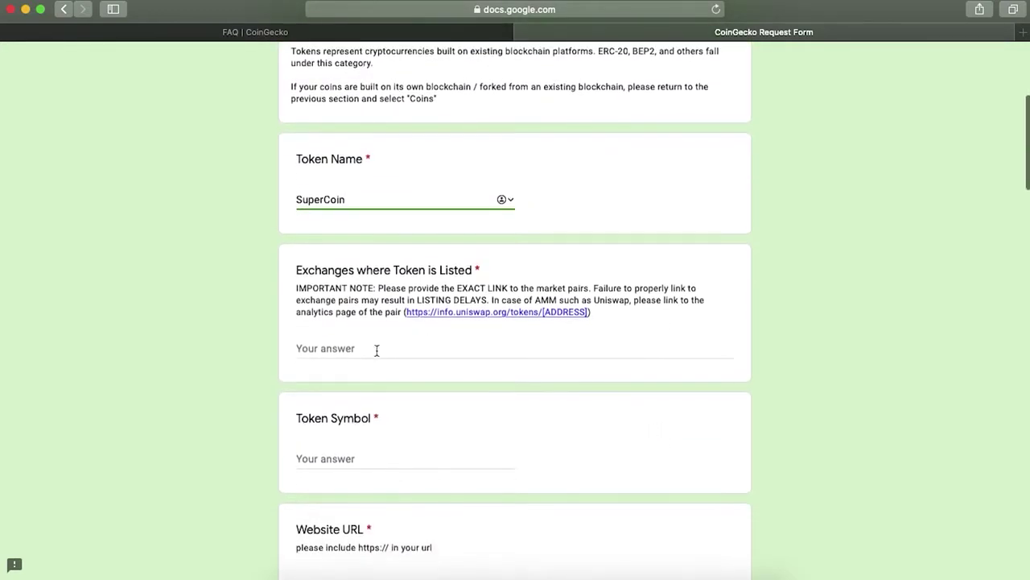
{"action": "left_click", "coordinate": [354, 353]}
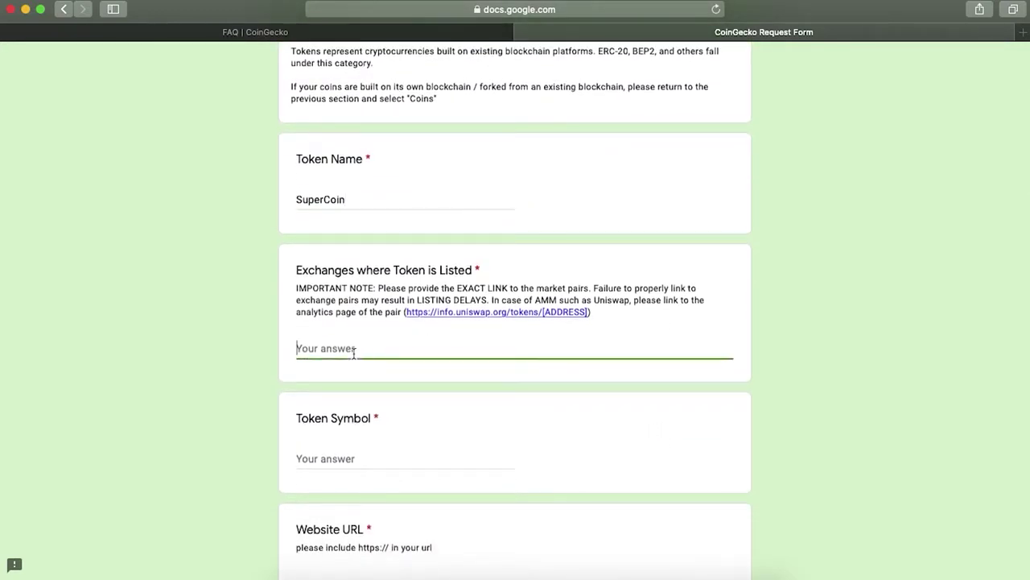
{"action": "left_click", "coordinate": [741, 301]}
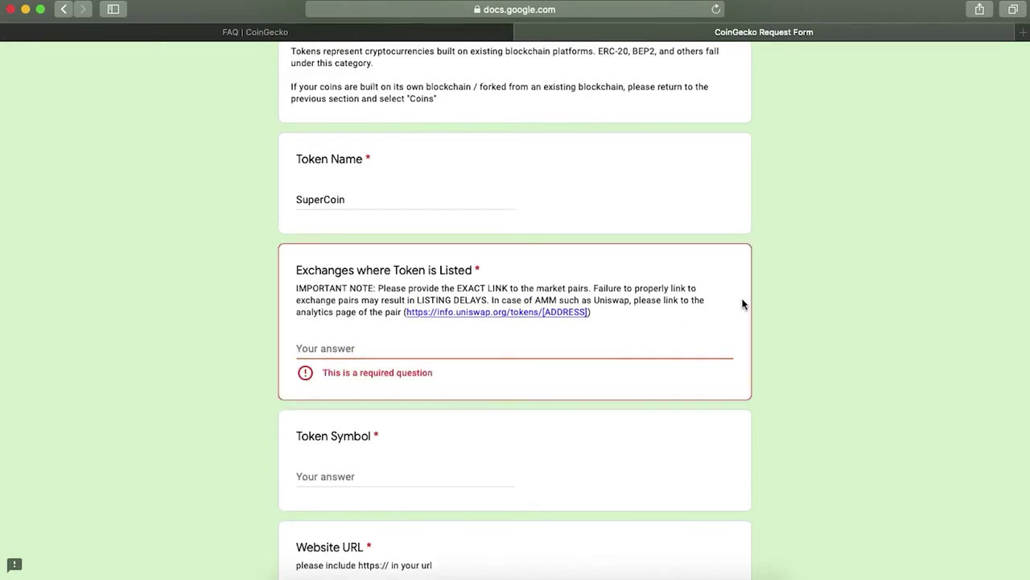
{"action": "left_click", "coordinate": [551, 314]}
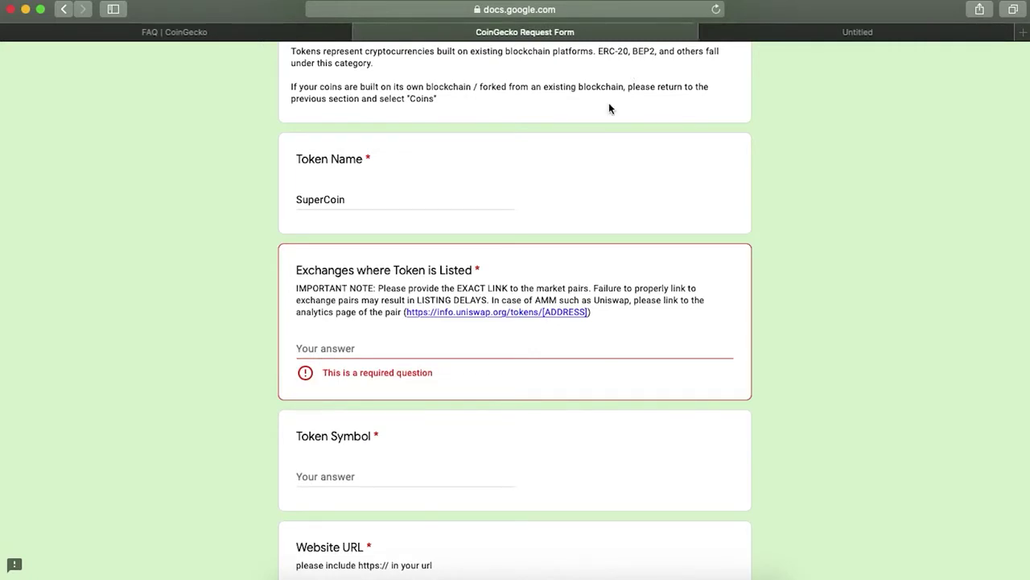
Step: Switch to the Uniswap Info Ether (ETH) token analytics page and look it over
{"action": "key", "text": "ctrl+Tab"}
{"action": "scroll", "coordinate": [397, 413], "scroll_direction": "down", "scroll_amount": 5}
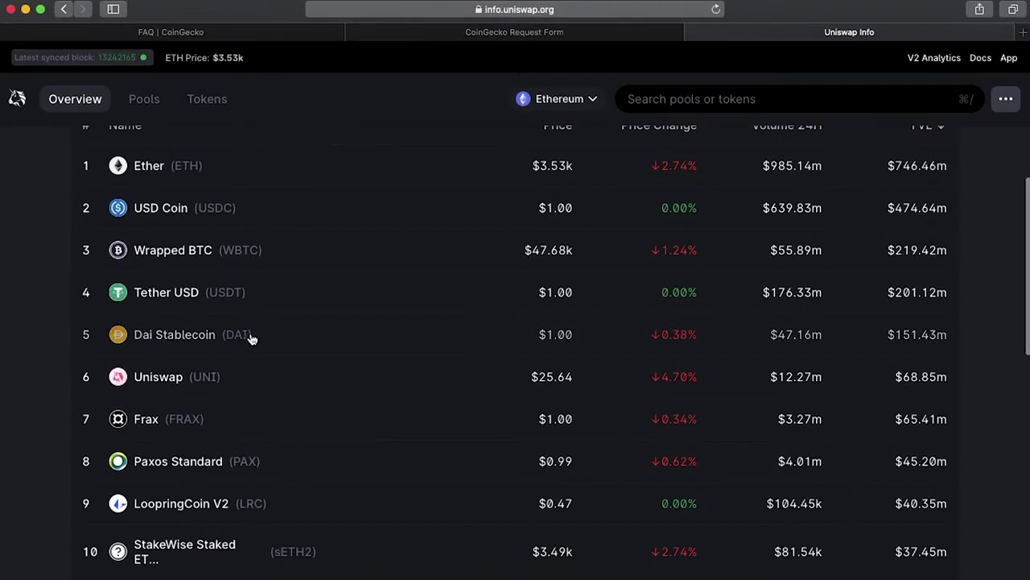
{"action": "scroll", "coordinate": [197, 367], "scroll_direction": "down", "scroll_amount": 2}
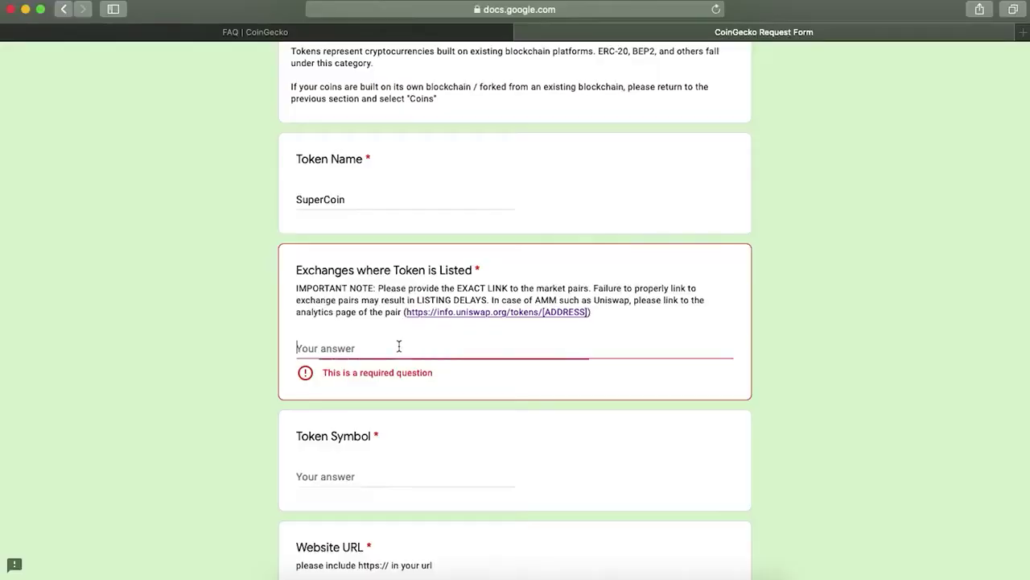
Step: Paste the Uniswap token link into Exchanges and enter 'S' as the Token Symbol
{"action": "key", "text": "super+v"}
{"action": "scroll", "coordinate": [397, 346], "scroll_direction": "down", "scroll_amount": 3}
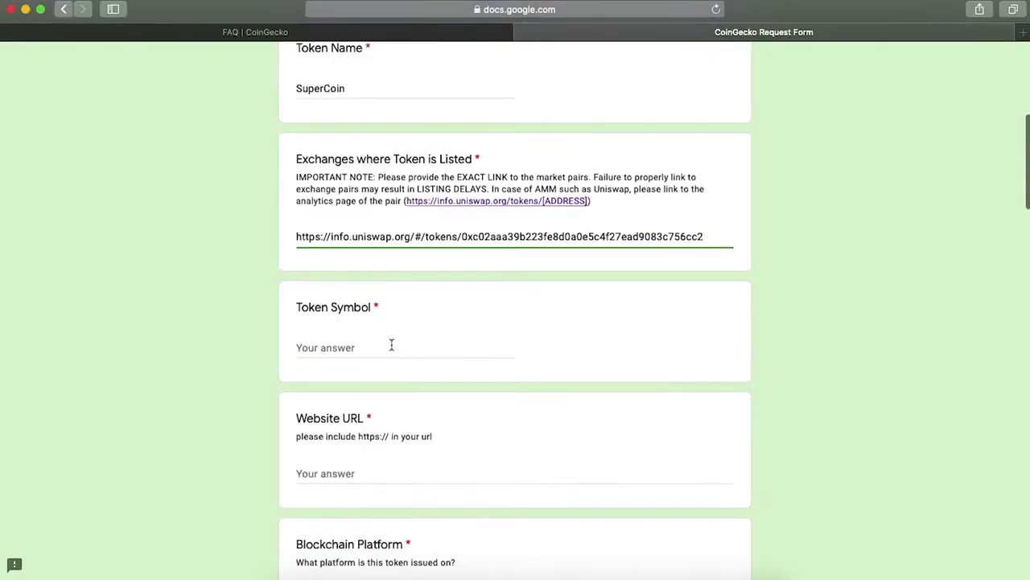
{"action": "left_click", "coordinate": [398, 346]}
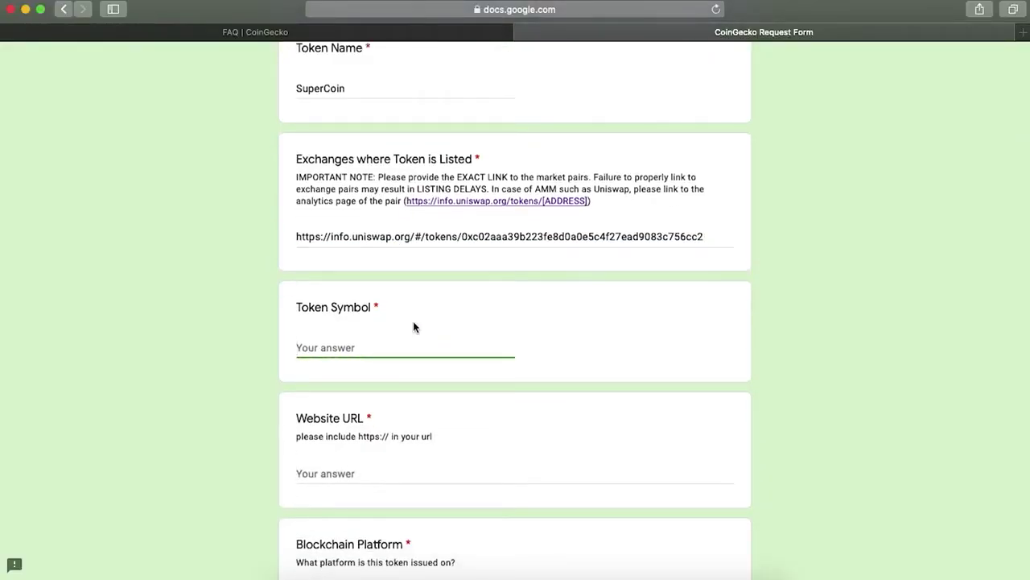
{"action": "type", "text": "SPC"}
{"action": "scroll", "coordinate": [384, 329], "scroll_direction": "down", "scroll_amount": 5}
{"action": "left_click_drag", "start_coordinate": [358, 126], "coordinate": [386, 125]}
{"action": "key", "text": "super+c"}
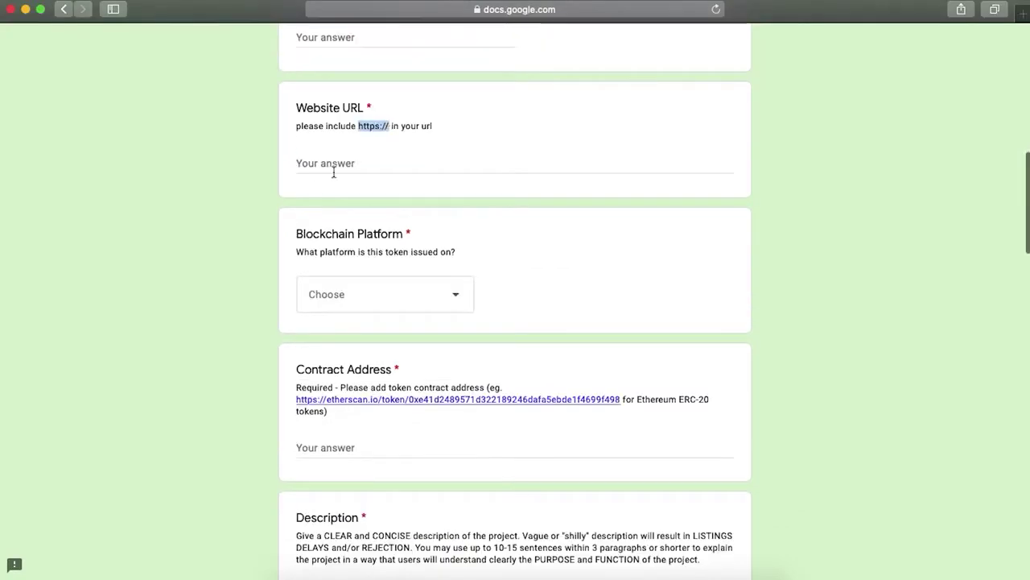
{"action": "left_click", "coordinate": [318, 164]}
{"action": "key", "text": "super+v"}
{"action": "type", "text": "su"}
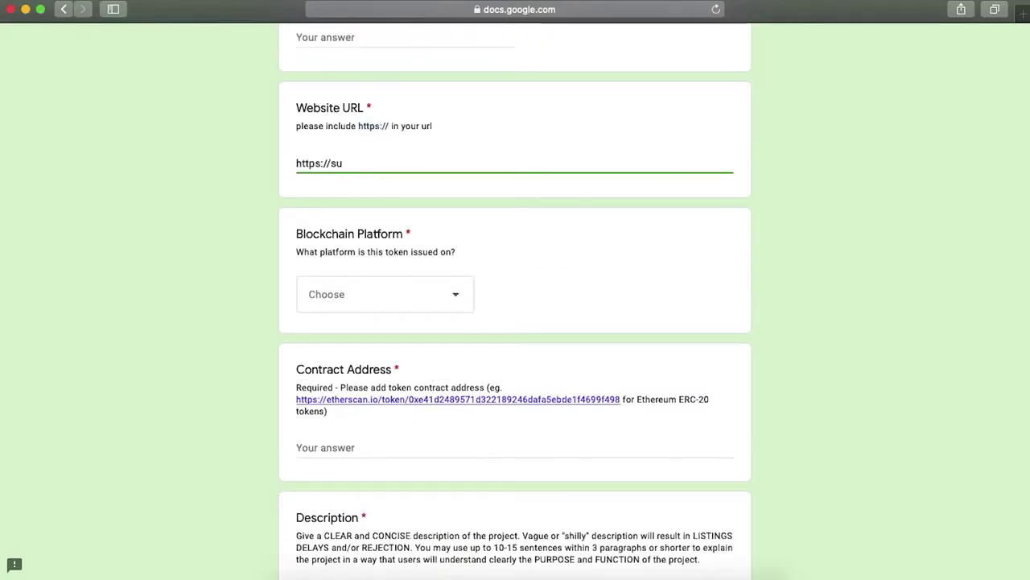
{"action": "type", "text": "percoin.com"}
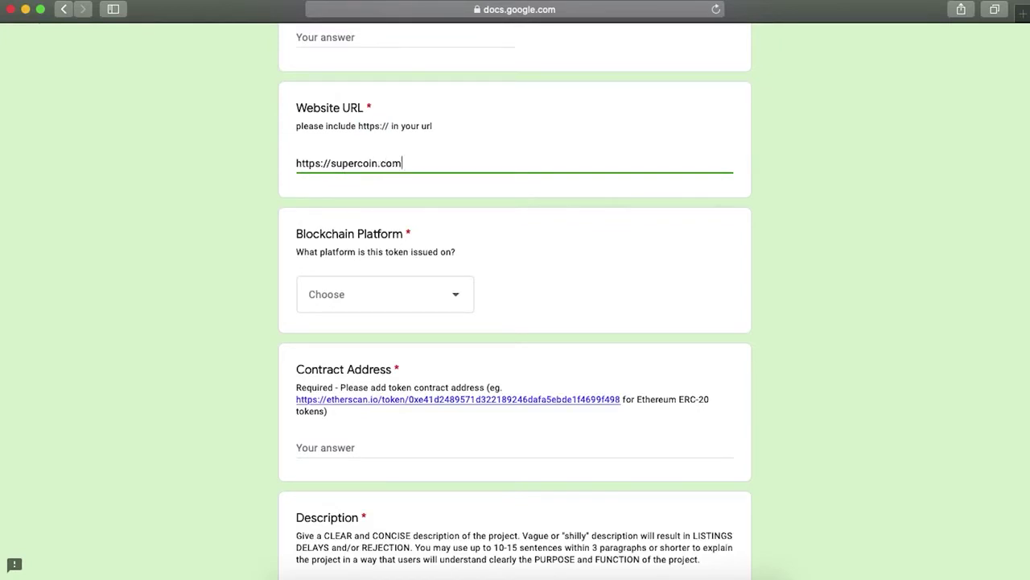
{"action": "left_click", "coordinate": [414, 294]}
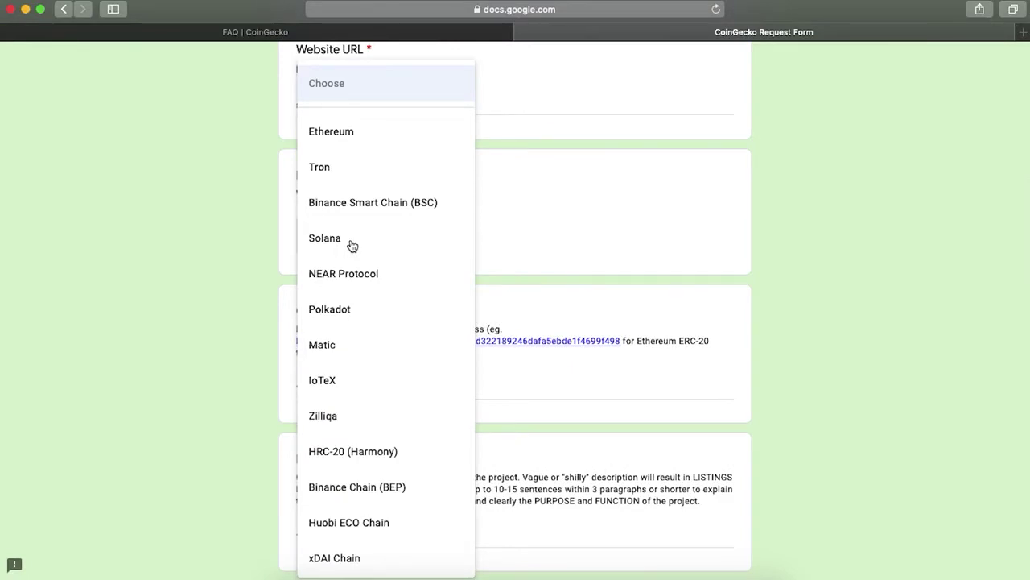
{"action": "left_click", "coordinate": [347, 133]}
{"action": "scroll", "coordinate": [387, 314], "scroll_direction": "down", "scroll_amount": 3}
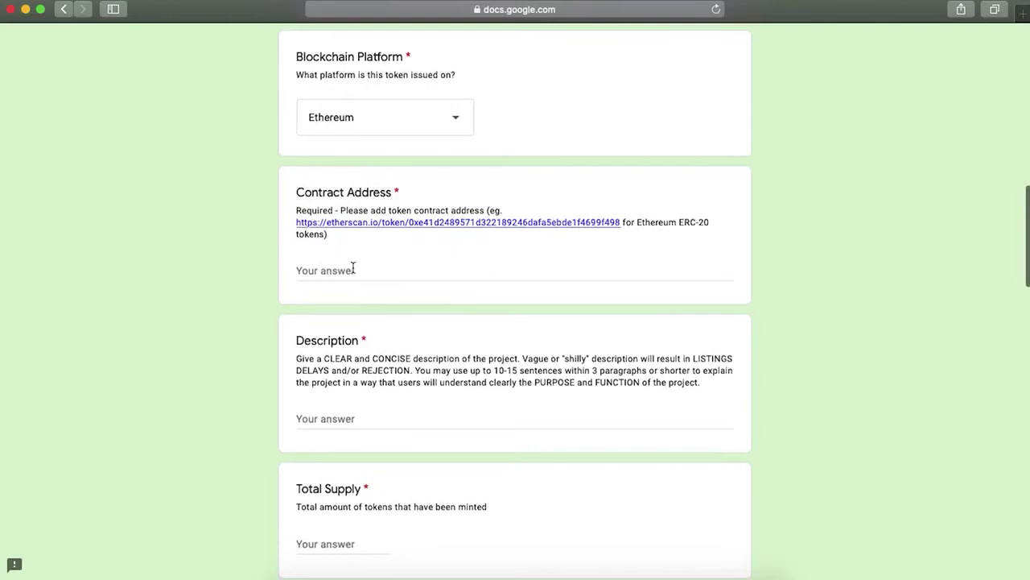
{"action": "left_click", "coordinate": [351, 266]}
Step: Paste the example Etherscan link as the Contract Address
{"action": "type", "text": "https://etherscan.io/token/0xe41d2489571d322189246dafa5ebde1f4699f498"}
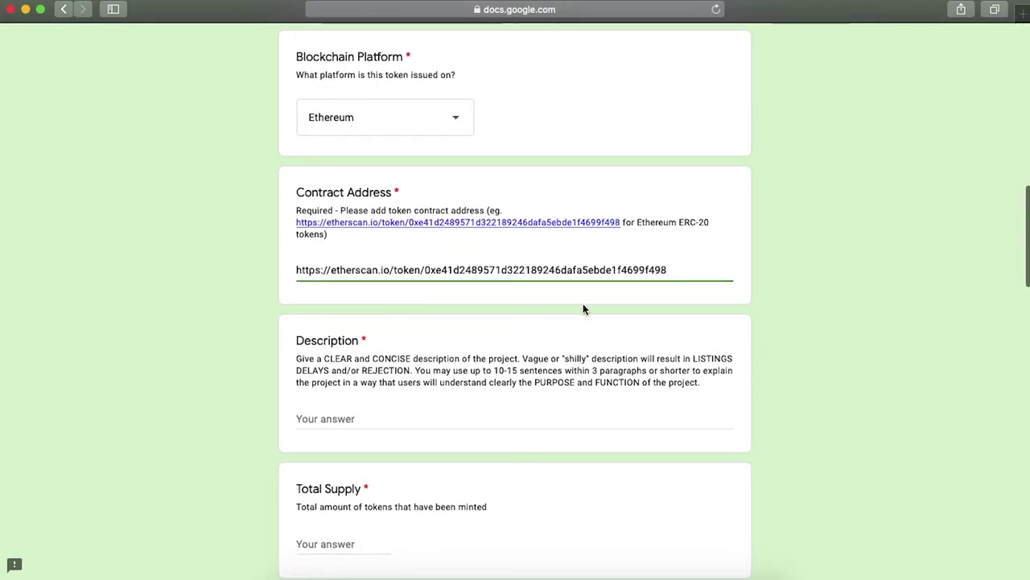
{"action": "left_click", "coordinate": [828, 334]}
{"action": "scroll", "coordinate": [827, 334], "scroll_direction": "down", "scroll_amount": 5}
{"action": "scroll", "coordinate": [828, 333], "scroll_direction": "down", "scroll_amount": 3}
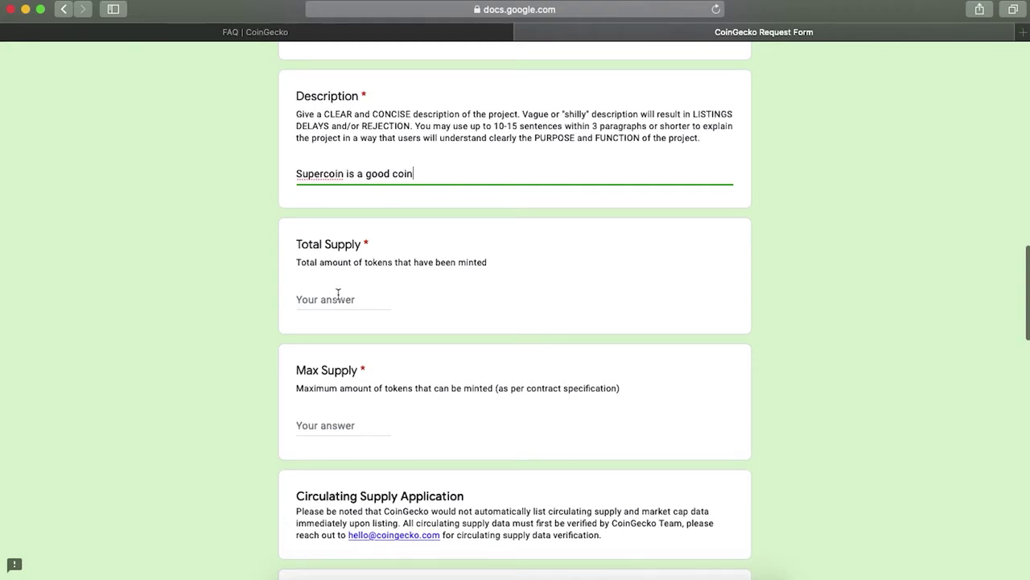
Step: Set both Total Supply and Max Supply to 1000000
{"action": "left_click", "coordinate": [333, 297]}
{"action": "type", "text": "1000000"}
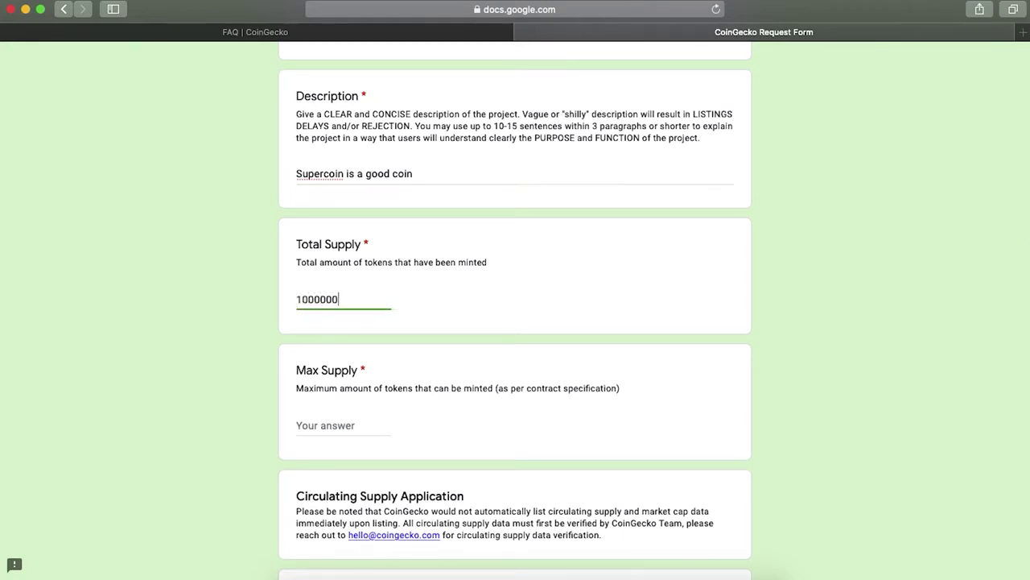
{"action": "scroll", "coordinate": [399, 326], "scroll_direction": "down", "scroll_amount": 2}
{"action": "left_click", "coordinate": [355, 336]}
{"action": "type", "text": "100000"}
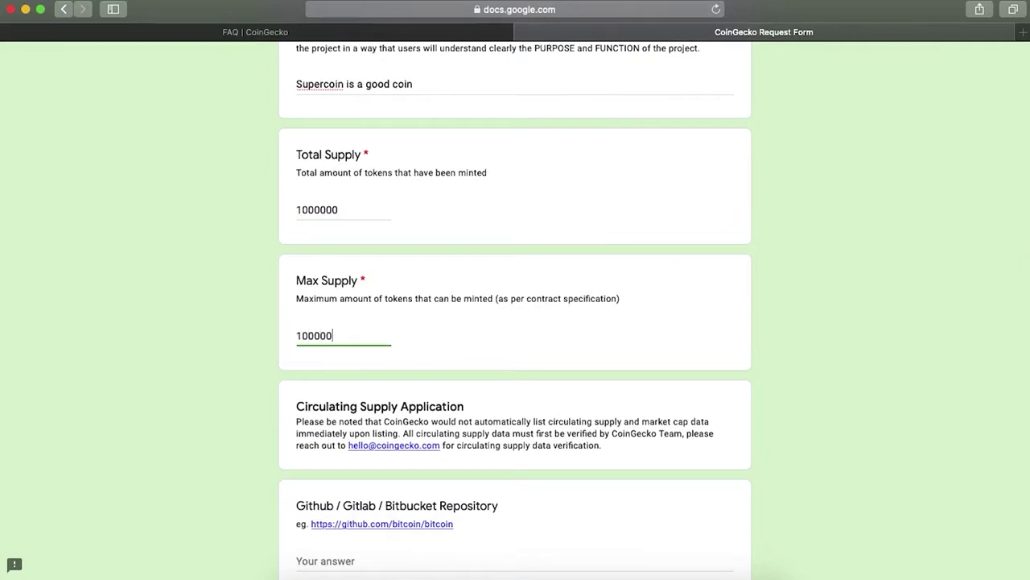
{"action": "type", "text": "0"}
{"action": "scroll", "coordinate": [515, 322], "scroll_direction": "down", "scroll_amount": 5}
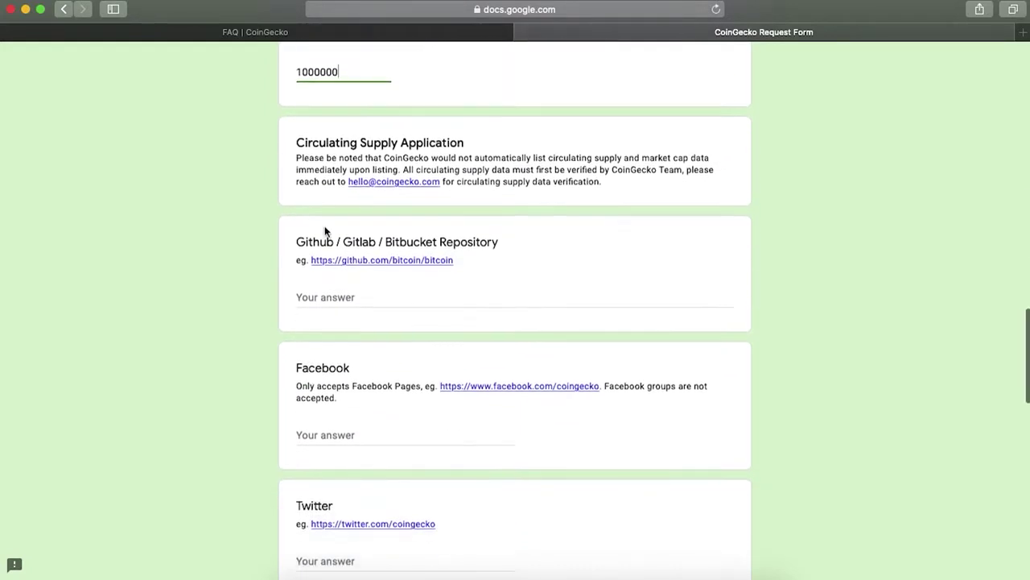
{"action": "scroll", "coordinate": [377, 145], "scroll_direction": "up", "scroll_amount": 2}
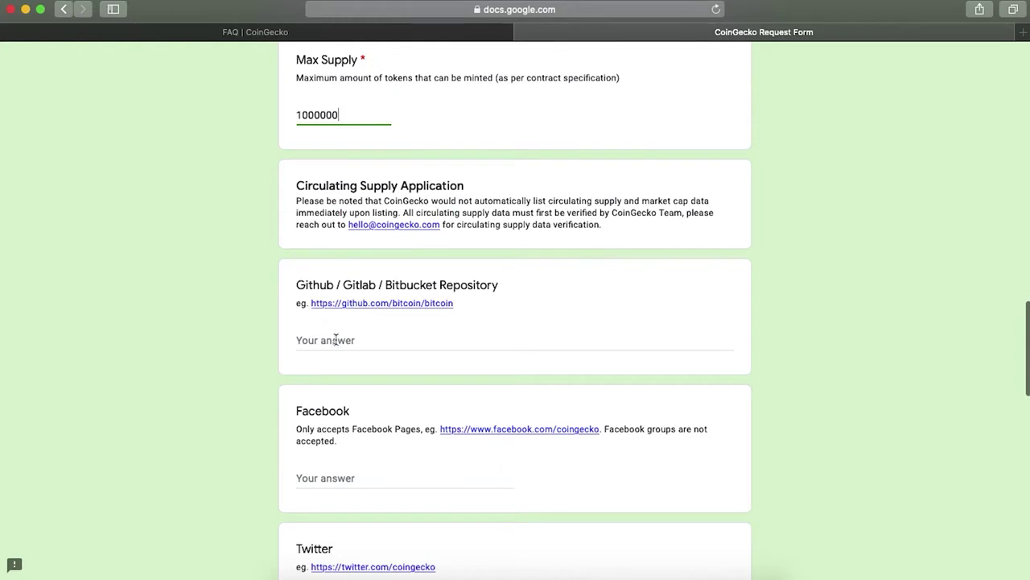
Step: Skip the Github, social media and Token Logo questions, leaving them blank, down to the form's end
{"action": "scroll", "coordinate": [335, 338], "scroll_direction": "down", "scroll_amount": 3}
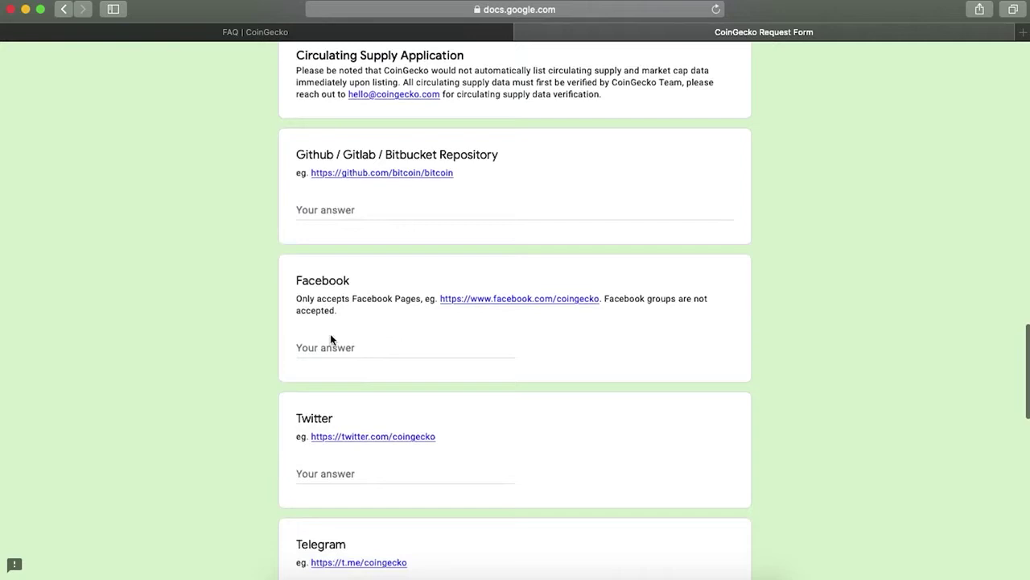
{"action": "scroll", "coordinate": [332, 338], "scroll_direction": "down", "scroll_amount": 3}
{"action": "scroll", "coordinate": [325, 405], "scroll_direction": "down", "scroll_amount": 7}
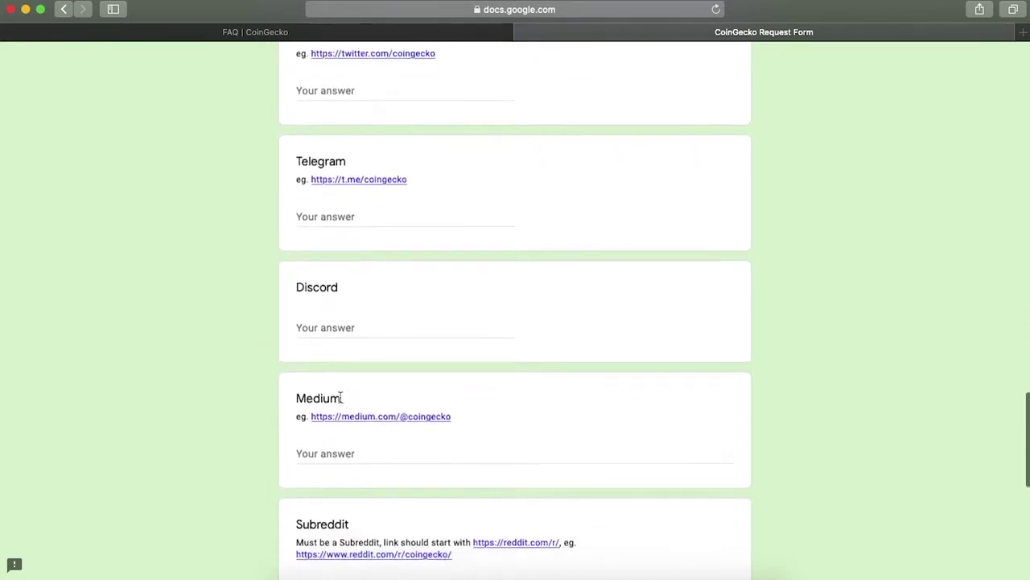
{"action": "scroll", "coordinate": [361, 362], "scroll_direction": "down", "scroll_amount": 6}
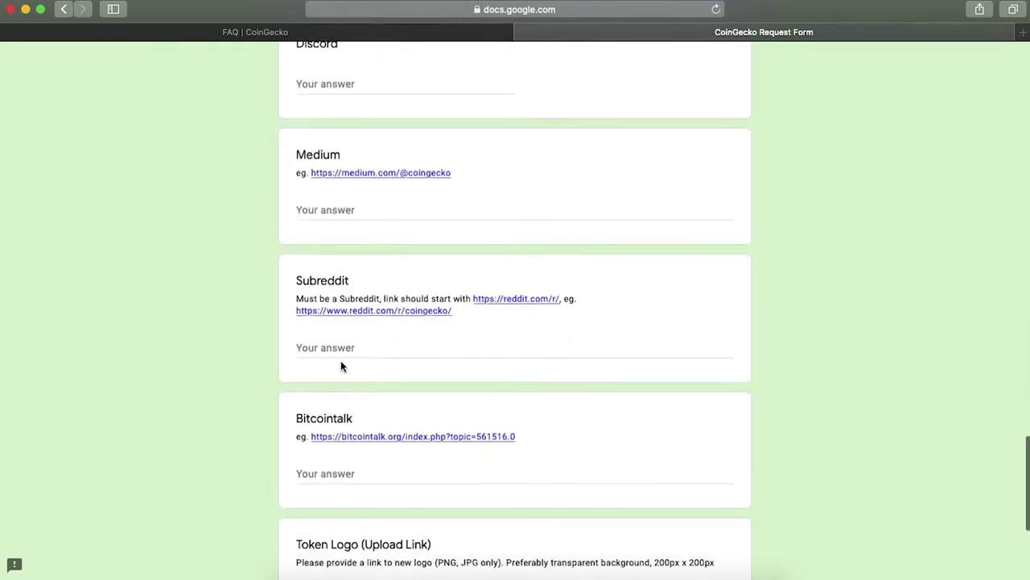
{"action": "scroll", "coordinate": [340, 363], "scroll_direction": "down", "scroll_amount": 2}
{"action": "scroll", "coordinate": [340, 378], "scroll_direction": "down", "scroll_amount": 4}
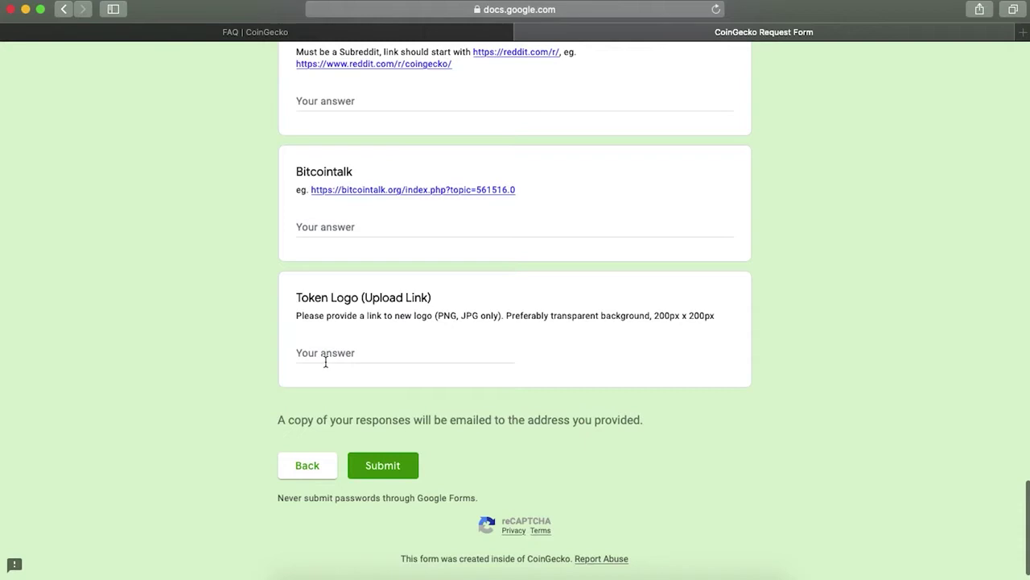
Step: Submit the completed new-listing request form
{"action": "left_click", "coordinate": [406, 470]}
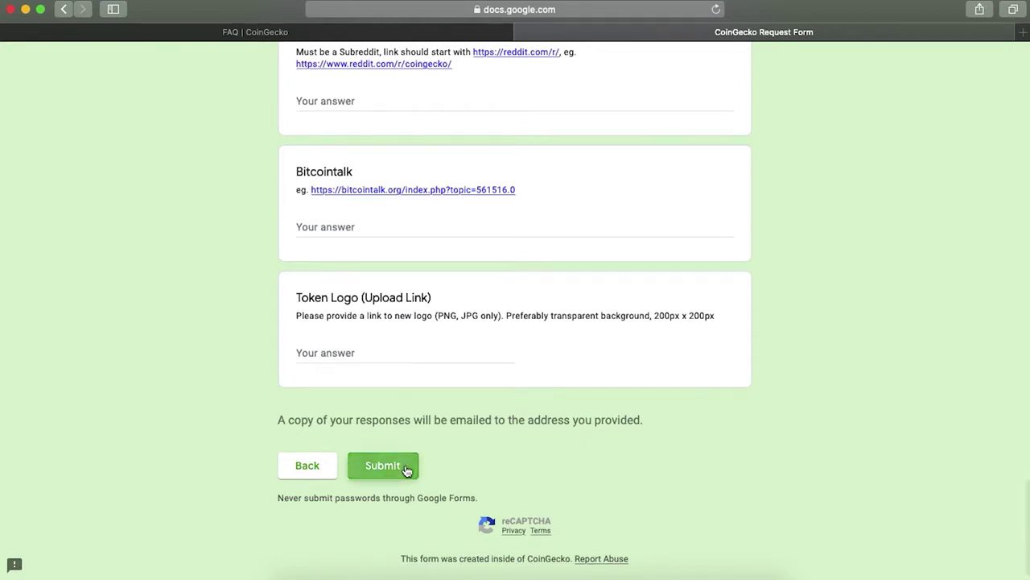
{"action": "left_click", "coordinate": [407, 470]}
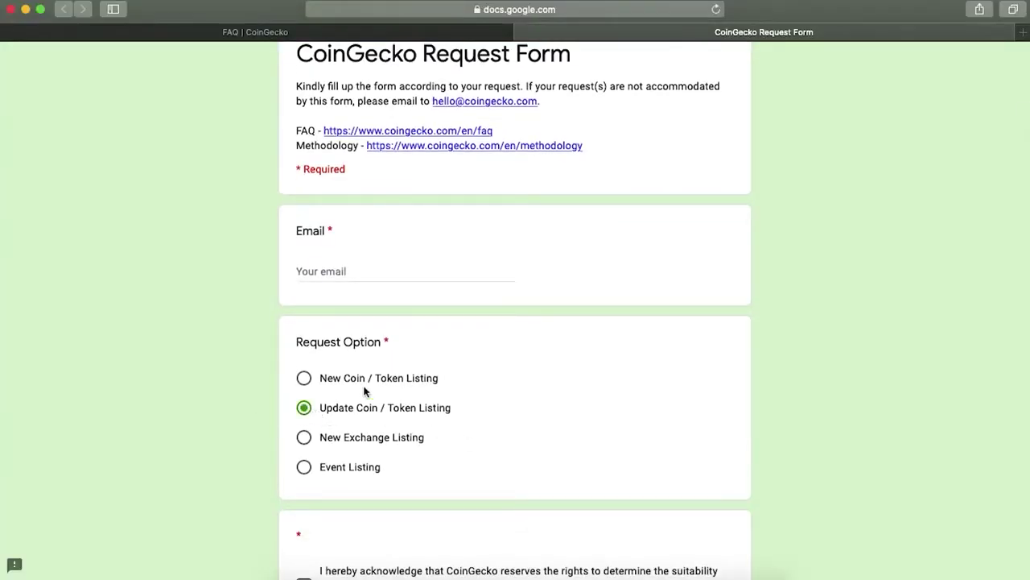
Step: Enter the contact e-mail and continue to the update request section
{"action": "left_click", "coordinate": [365, 257]}
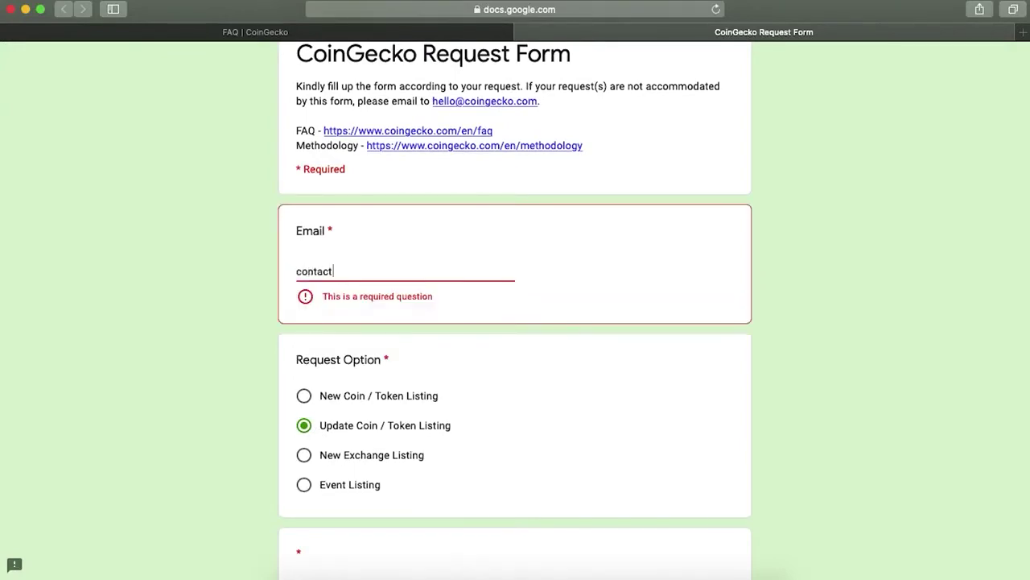
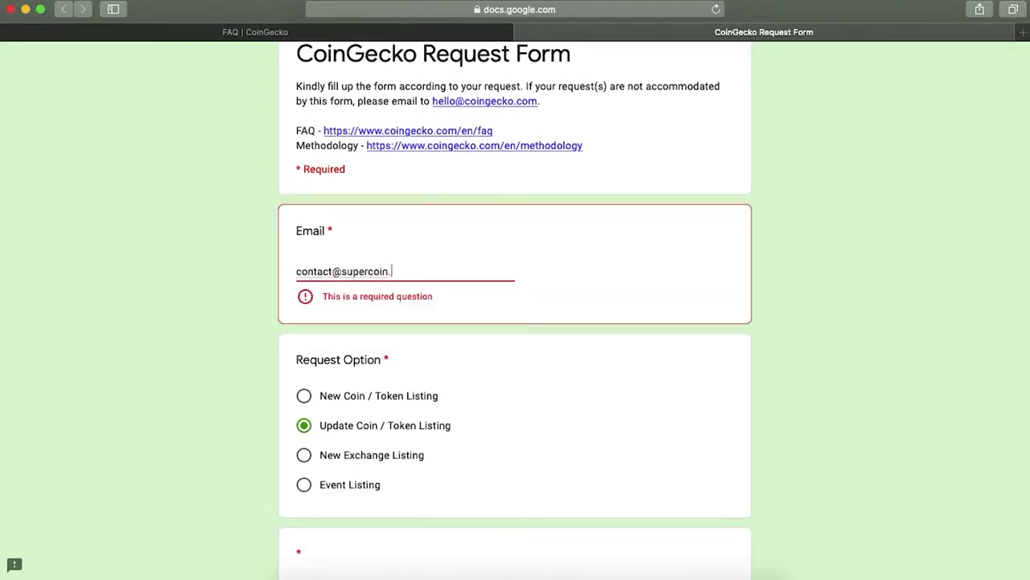
{"action": "scroll", "coordinate": [497, 343], "scroll_direction": "down", "scroll_amount": 4}
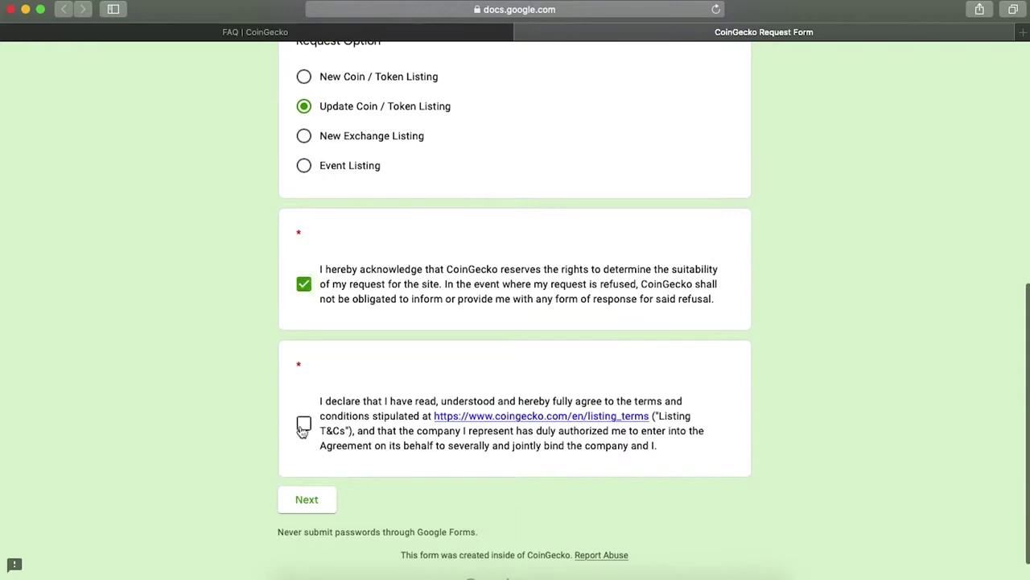
{"action": "left_click", "coordinate": [307, 499]}
{"action": "scroll", "coordinate": [395, 480], "scroll_direction": "down", "scroll_amount": 3}
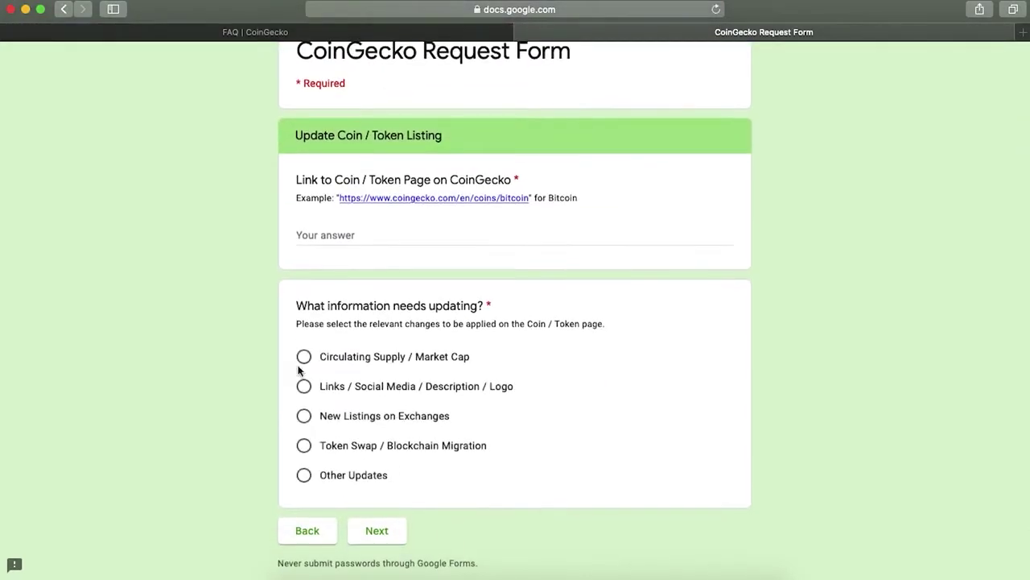
Step: Paste the SuperCoin CoinGecko page link, mark Circulating Supply / Market Cap for update, and submit
{"action": "left_click", "coordinate": [320, 235]}
{"action": "type", "text": "https://www.coingecko.com/en/coins/supercoin"}
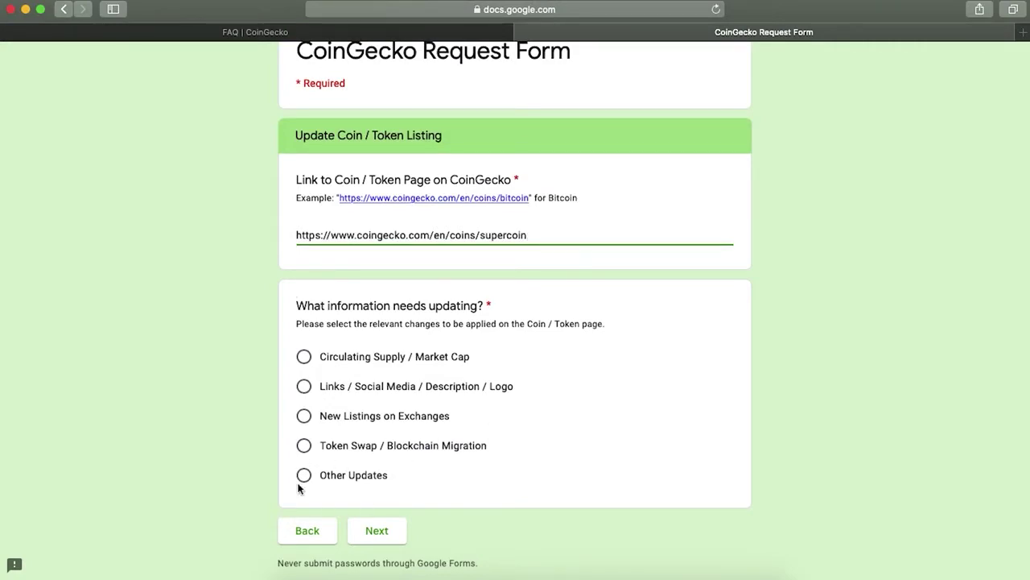
{"action": "left_click", "coordinate": [303, 357]}
{"action": "left_click", "coordinate": [386, 541]}
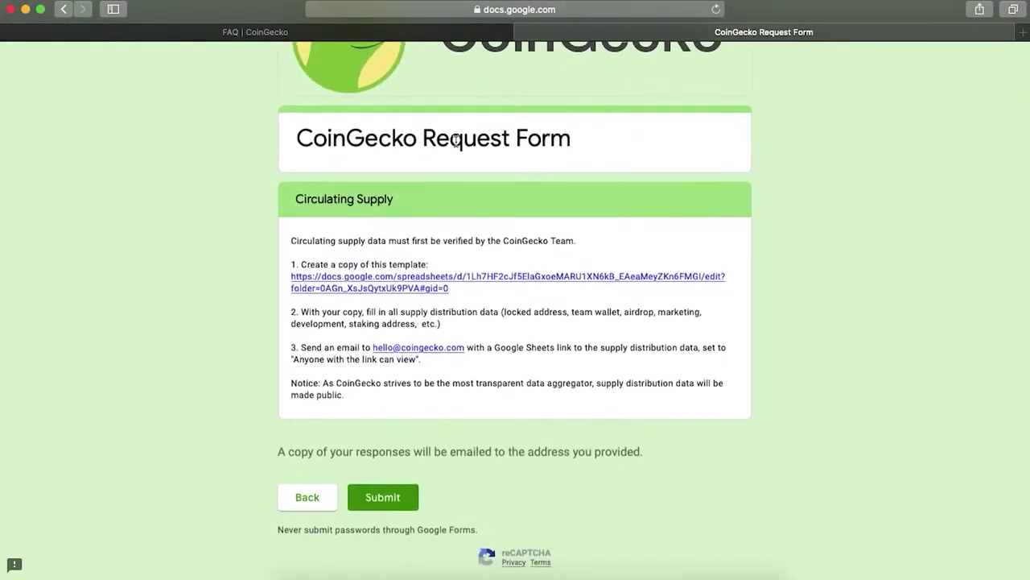
{"action": "left_click", "coordinate": [391, 495]}
Step: Solve the reCAPTCHA traffic-light and taxi image challenges and verify
{"action": "scroll", "coordinate": [425, 488], "scroll_direction": "up", "scroll_amount": 2}
{"action": "left_click", "coordinate": [478, 214]}
{"action": "left_click", "coordinate": [550, 214]}
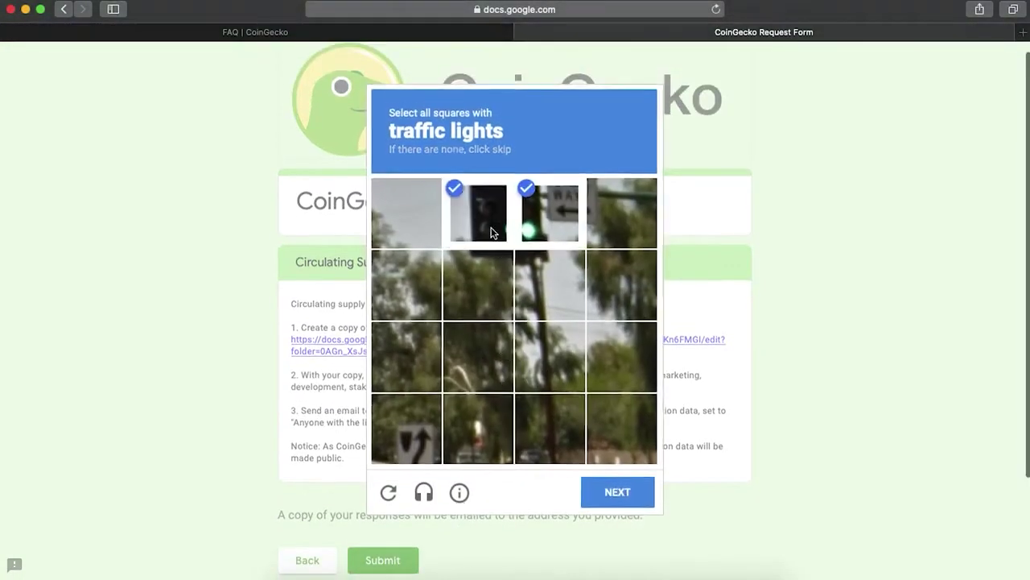
{"action": "left_click", "coordinate": [478, 285]}
{"action": "left_click", "coordinate": [563, 274]}
{"action": "left_click", "coordinate": [617, 492]}
{"action": "left_click", "coordinate": [625, 208]}
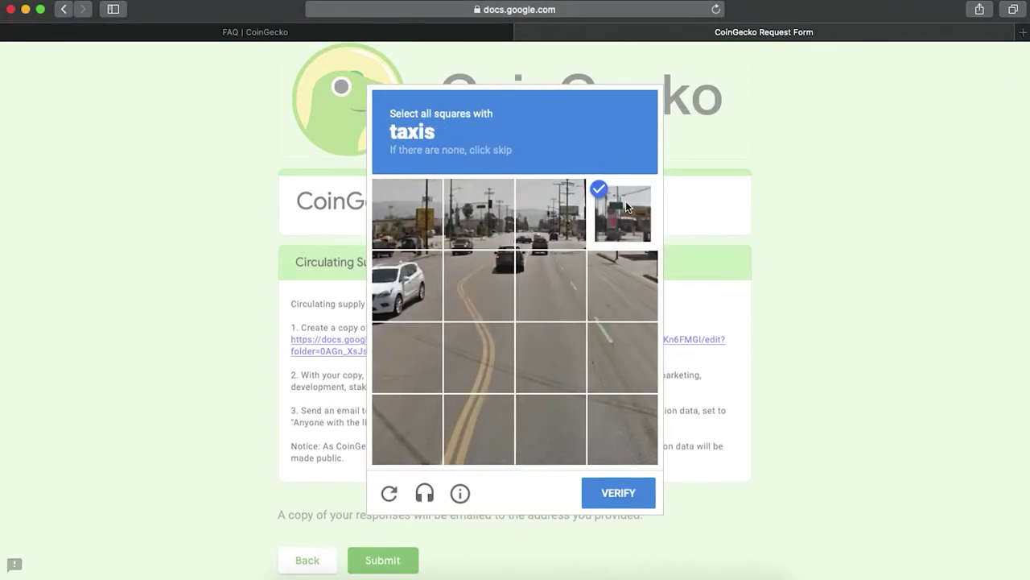
{"action": "left_click", "coordinate": [481, 211]}
{"action": "left_click", "coordinate": [629, 492]}
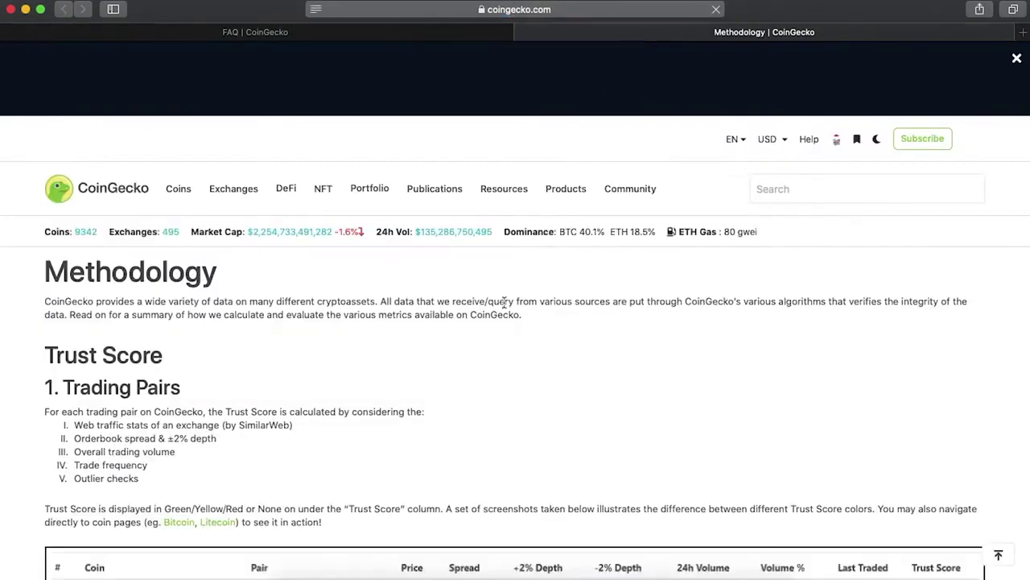
Step: Scroll the Methodology page past Trust Score and Market Data to the cryptoasset and exchange Listing Criteria
{"action": "scroll", "coordinate": [481, 359], "scroll_direction": "down", "scroll_amount": 4}
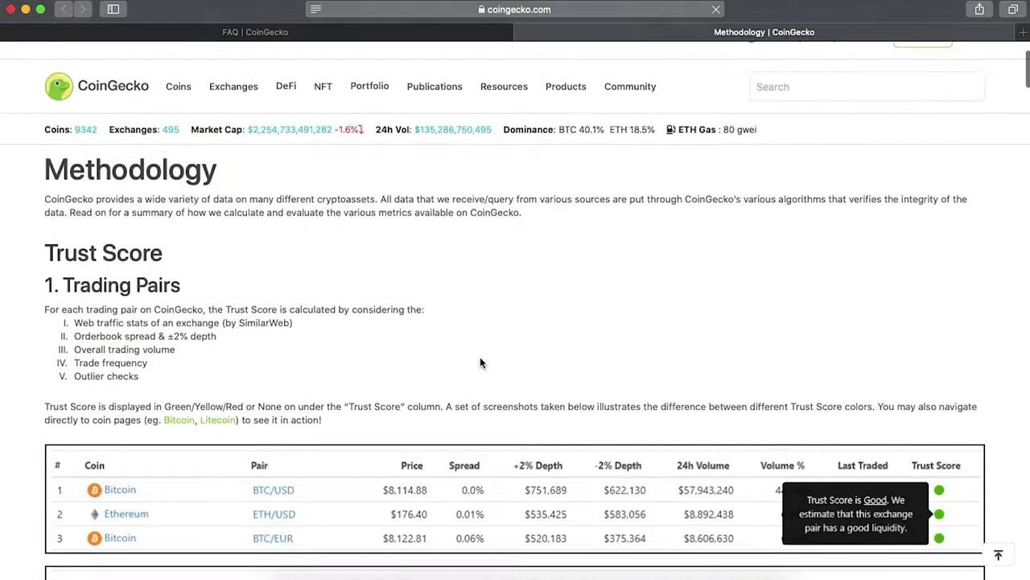
{"action": "scroll", "coordinate": [480, 362], "scroll_direction": "down", "scroll_amount": 1}
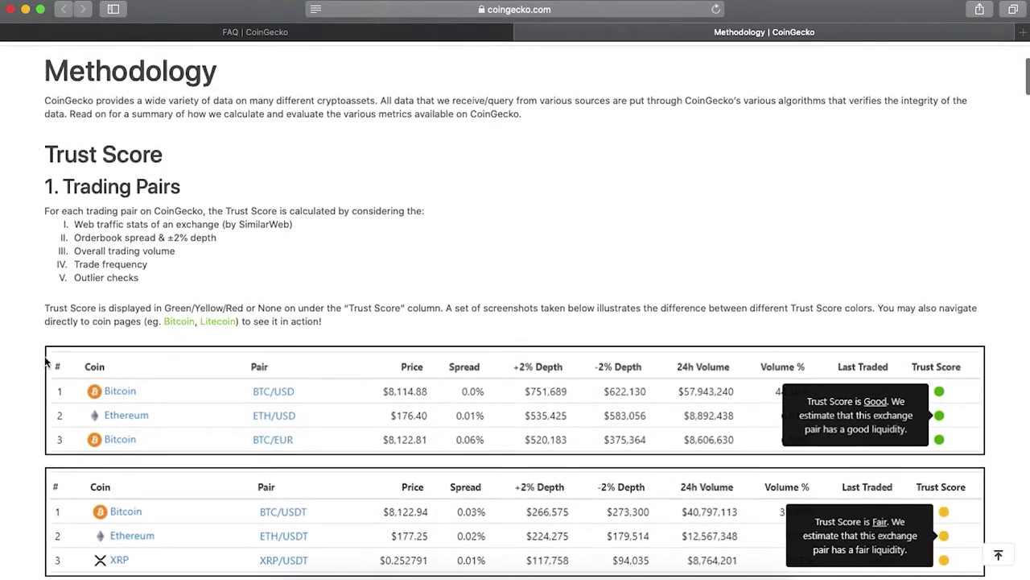
{"action": "scroll", "coordinate": [129, 266], "scroll_direction": "down", "scroll_amount": 5}
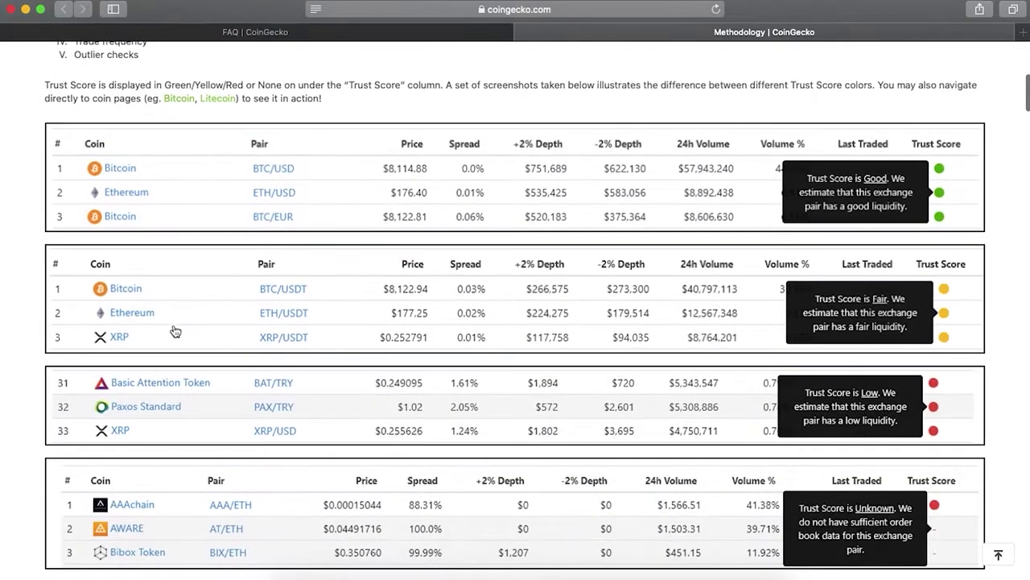
{"action": "scroll", "coordinate": [204, 432], "scroll_direction": "down", "scroll_amount": 5}
{"action": "scroll", "coordinate": [204, 432], "scroll_direction": "down", "scroll_amount": 6}
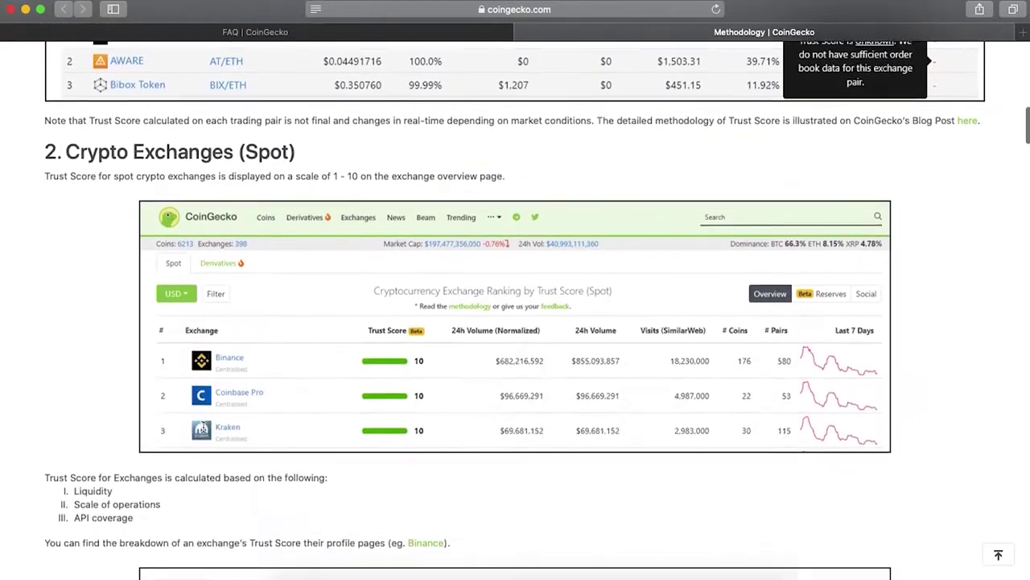
{"action": "scroll", "coordinate": [204, 431], "scroll_direction": "down", "scroll_amount": 2}
{"action": "scroll", "coordinate": [209, 469], "scroll_direction": "down", "scroll_amount": 8}
{"action": "scroll", "coordinate": [209, 475], "scroll_direction": "down", "scroll_amount": 16}
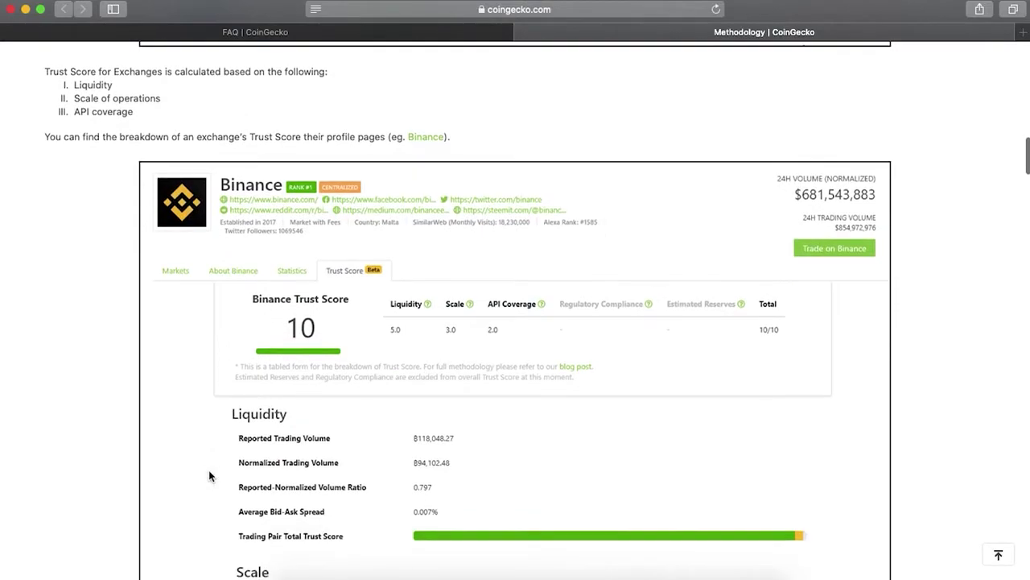
{"action": "scroll", "coordinate": [209, 476], "scroll_direction": "down", "scroll_amount": 3}
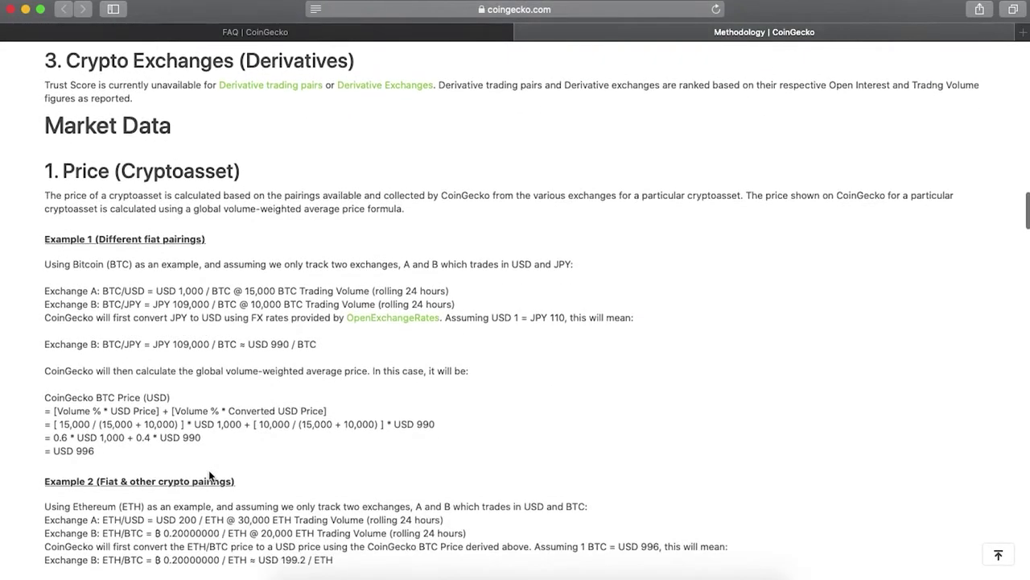
{"action": "scroll", "coordinate": [209, 476], "scroll_direction": "down", "scroll_amount": 10}
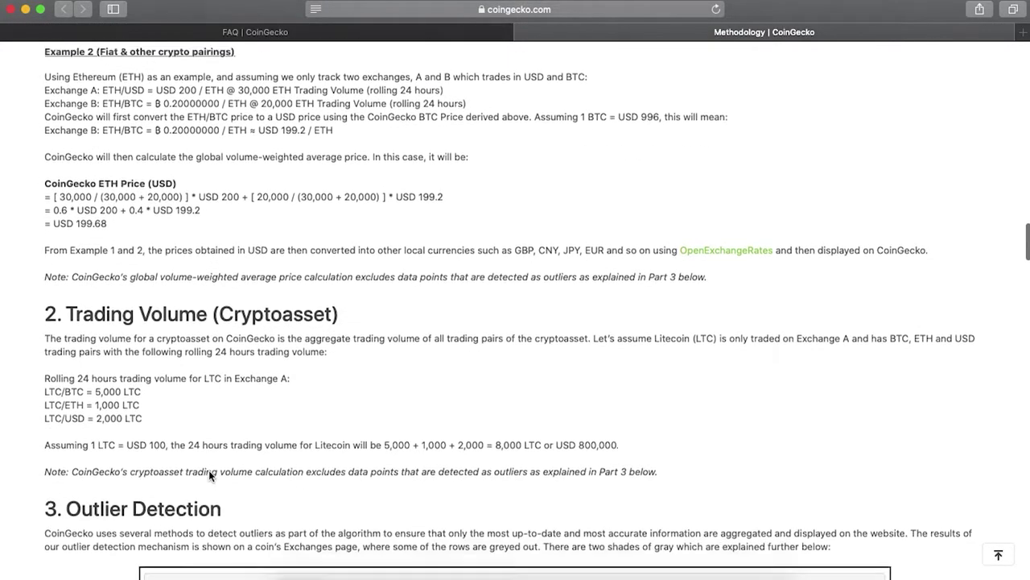
{"action": "scroll", "coordinate": [208, 474], "scroll_direction": "down", "scroll_amount": 10}
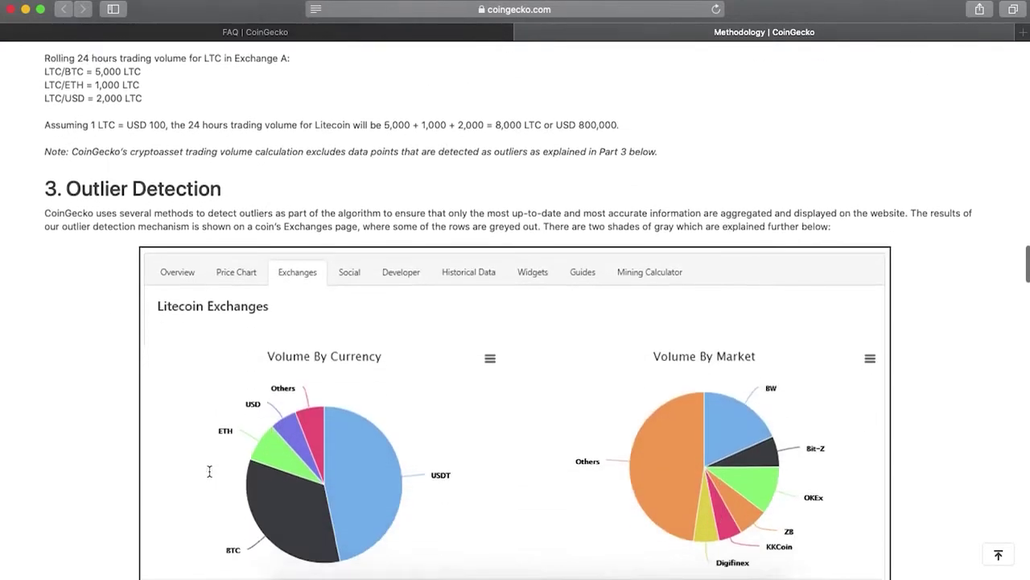
{"action": "scroll", "coordinate": [209, 475], "scroll_direction": "down", "scroll_amount": 1}
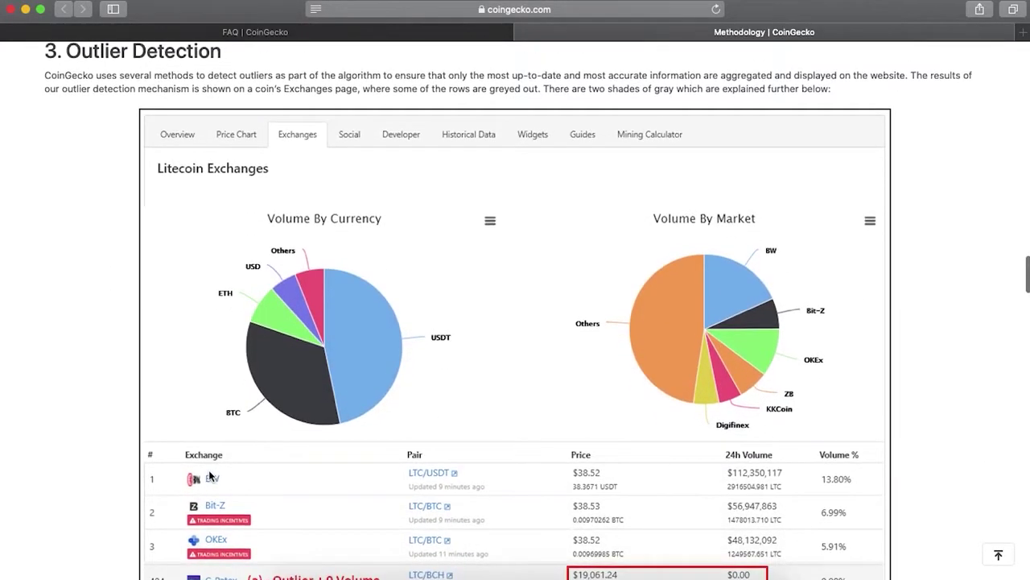
{"action": "scroll", "coordinate": [209, 476], "scroll_direction": "up", "scroll_amount": 1}
{"action": "scroll", "coordinate": [208, 476], "scroll_direction": "down", "scroll_amount": 18}
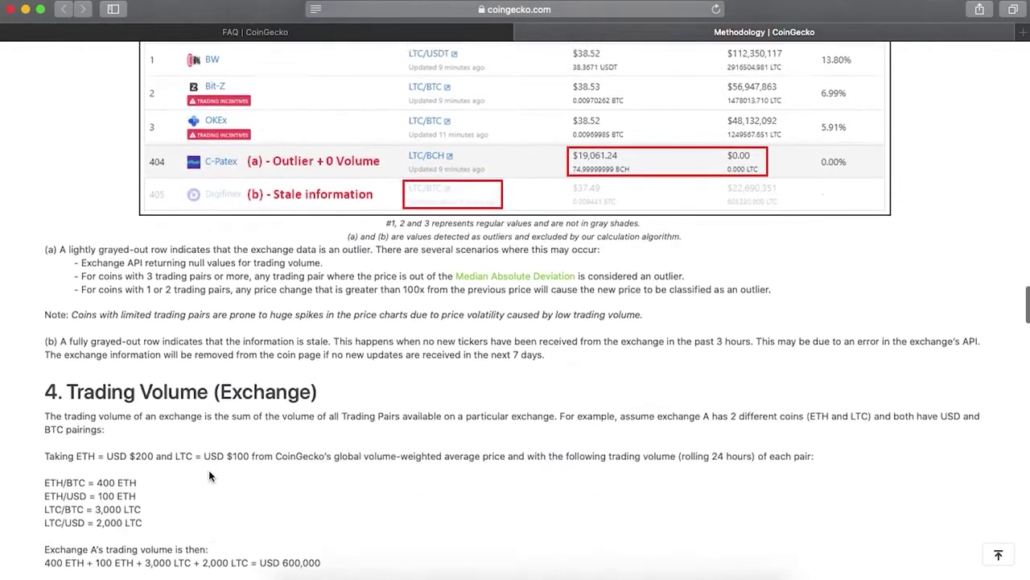
{"action": "scroll", "coordinate": [209, 476], "scroll_direction": "down", "scroll_amount": 4}
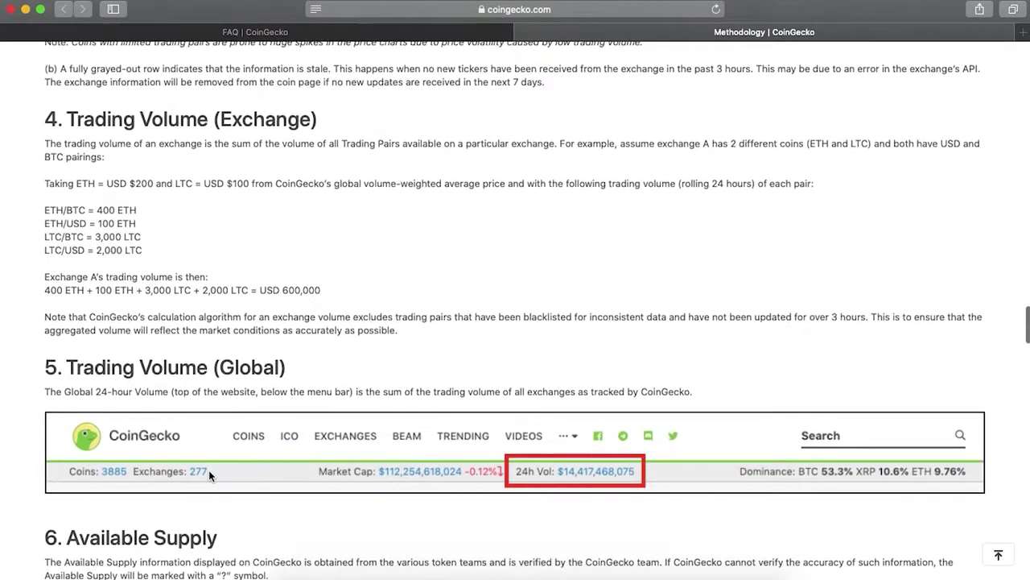
{"action": "scroll", "coordinate": [1008, 469], "scroll_direction": "down", "scroll_amount": 4}
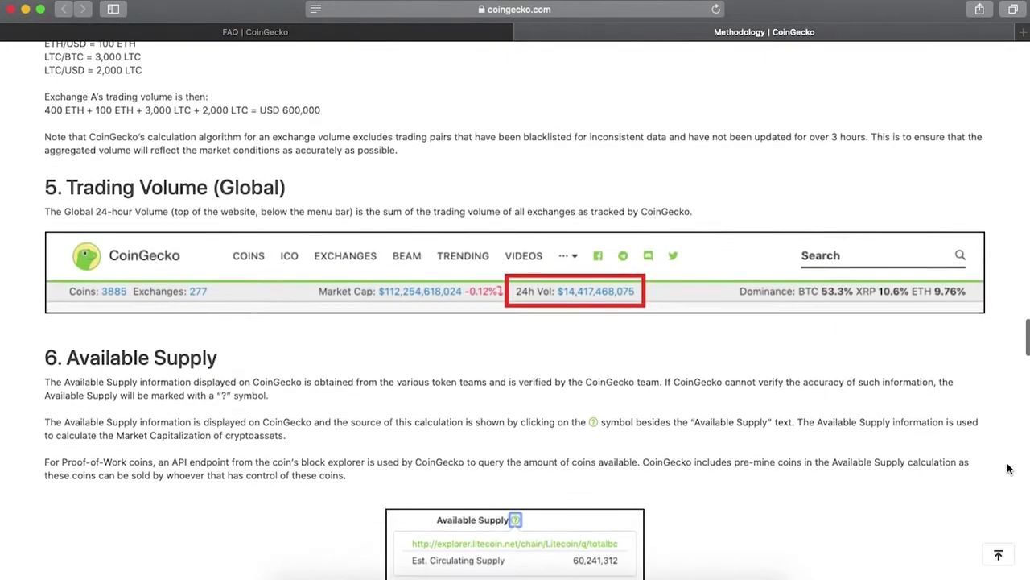
{"action": "scroll", "coordinate": [1009, 468], "scroll_direction": "down", "scroll_amount": 12}
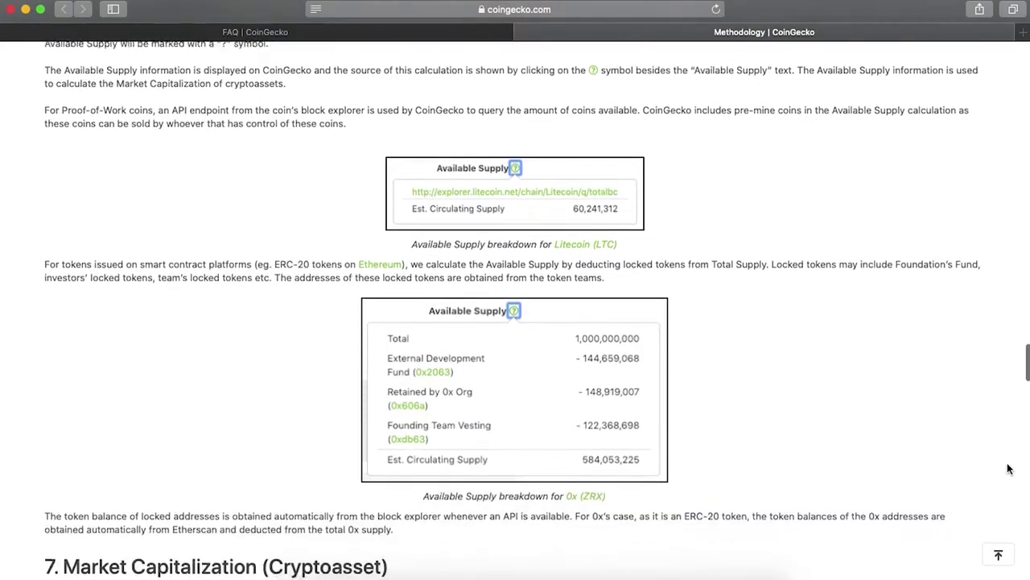
{"action": "scroll", "coordinate": [1009, 468], "scroll_direction": "down", "scroll_amount": 7}
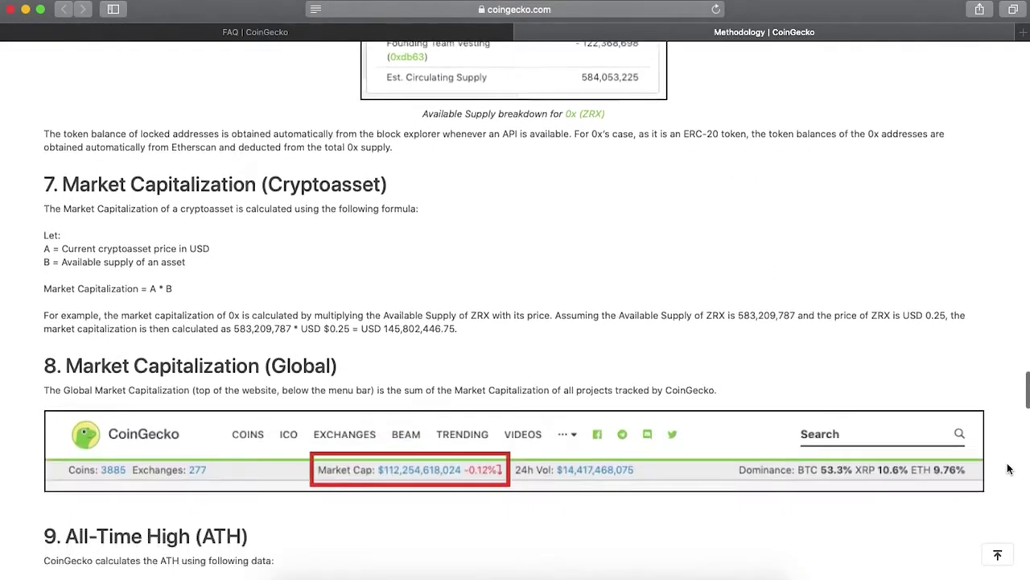
{"action": "scroll", "coordinate": [1008, 468], "scroll_direction": "down", "scroll_amount": 2}
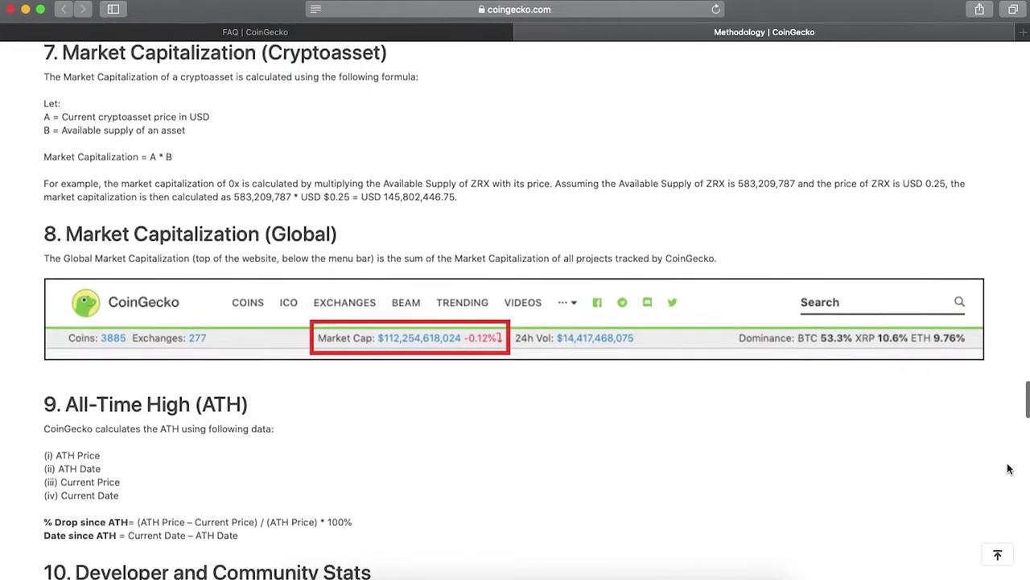
{"action": "scroll", "coordinate": [1009, 469], "scroll_direction": "down", "scroll_amount": 4}
{"action": "scroll", "coordinate": [1008, 468], "scroll_direction": "down", "scroll_amount": 5}
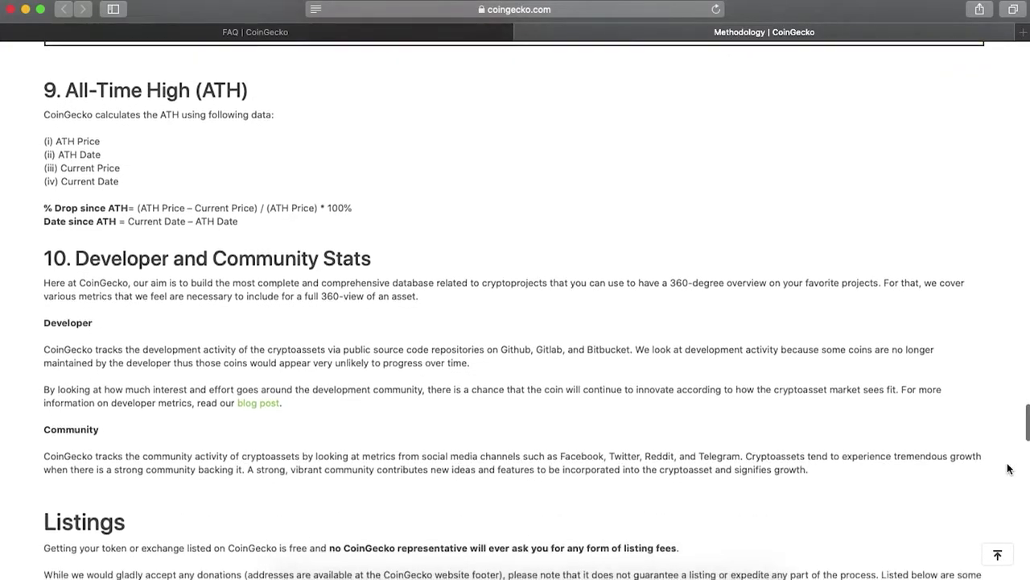
{"action": "scroll", "coordinate": [1009, 469], "scroll_direction": "down", "scroll_amount": 1}
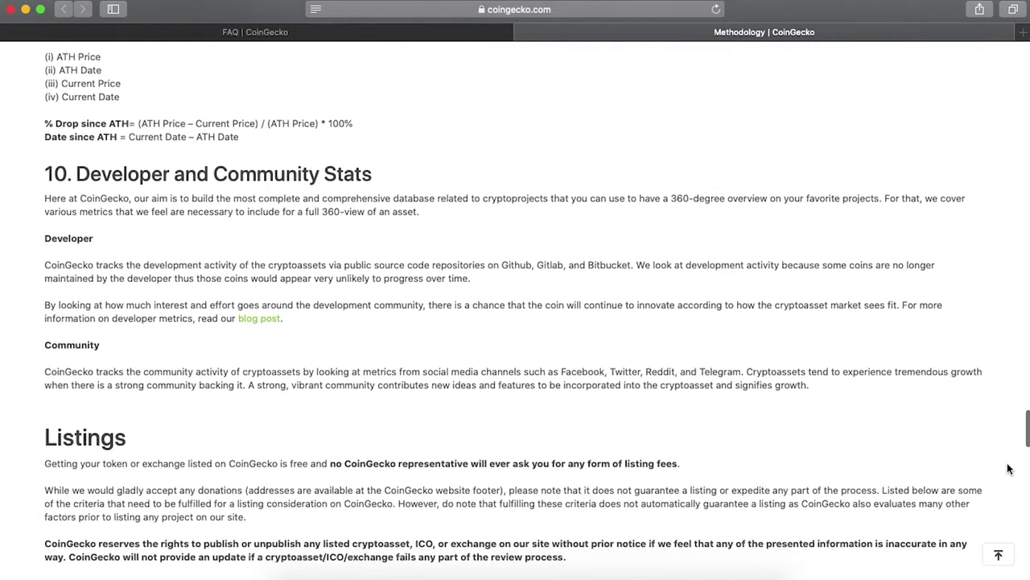
{"action": "scroll", "coordinate": [1008, 468], "scroll_direction": "down", "scroll_amount": 7}
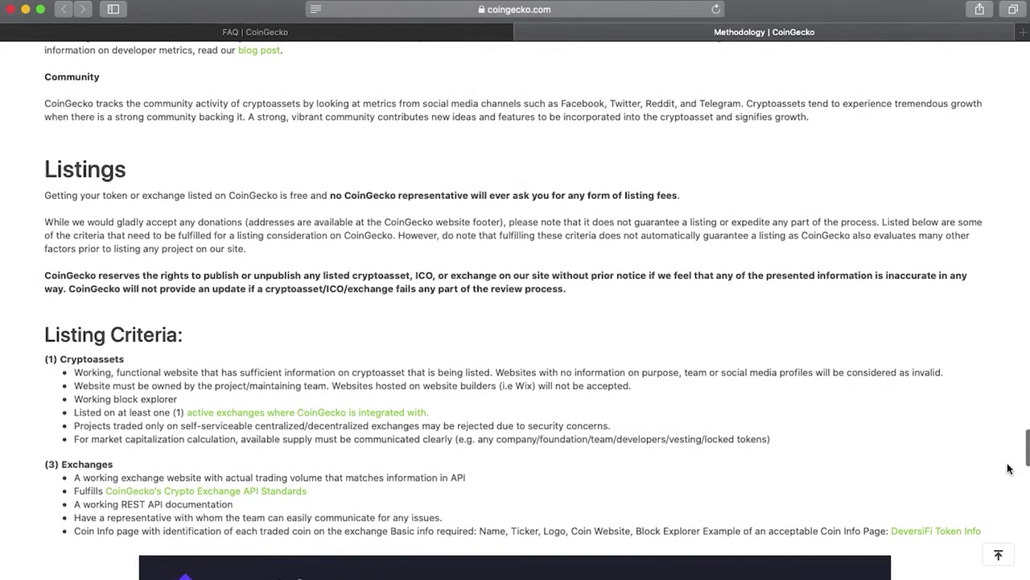
{"action": "scroll", "coordinate": [1008, 469], "scroll_direction": "down", "scroll_amount": 6}
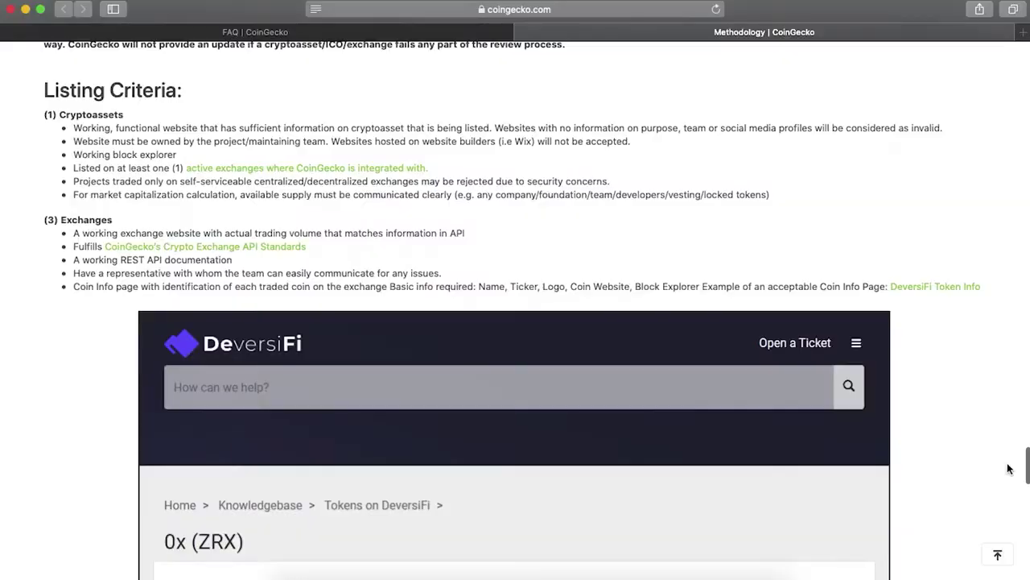
{"action": "scroll", "coordinate": [1009, 468], "scroll_direction": "down", "scroll_amount": 5}
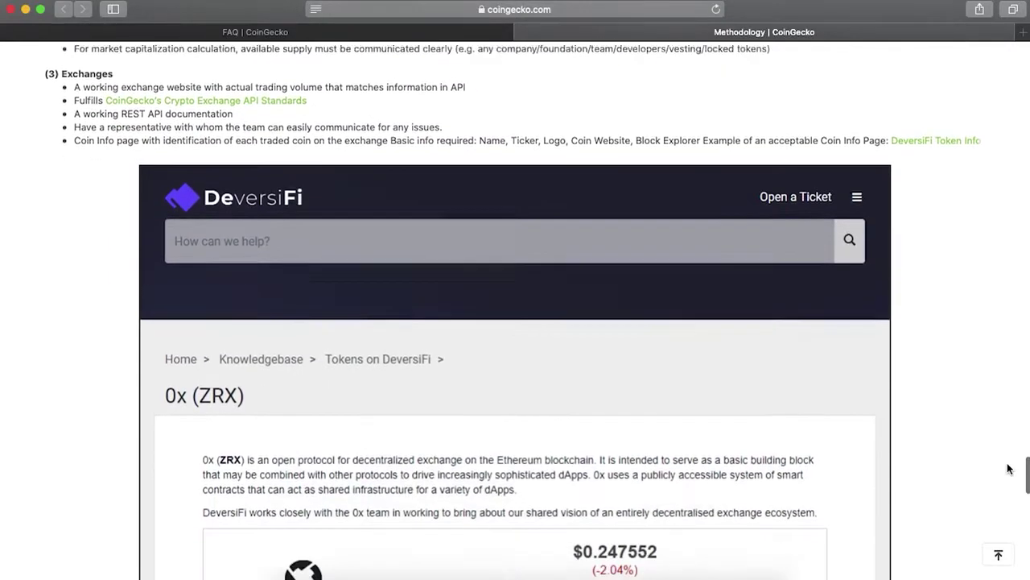
{"action": "scroll", "coordinate": [1009, 468], "scroll_direction": "down", "scroll_amount": 5}
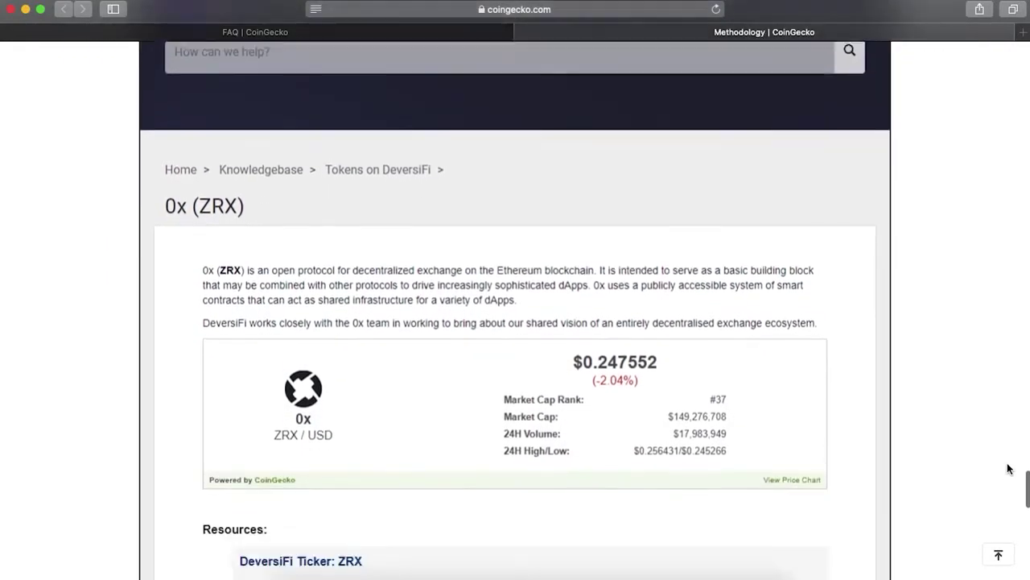
{"action": "scroll", "coordinate": [1008, 469], "scroll_direction": "down", "scroll_amount": 10}
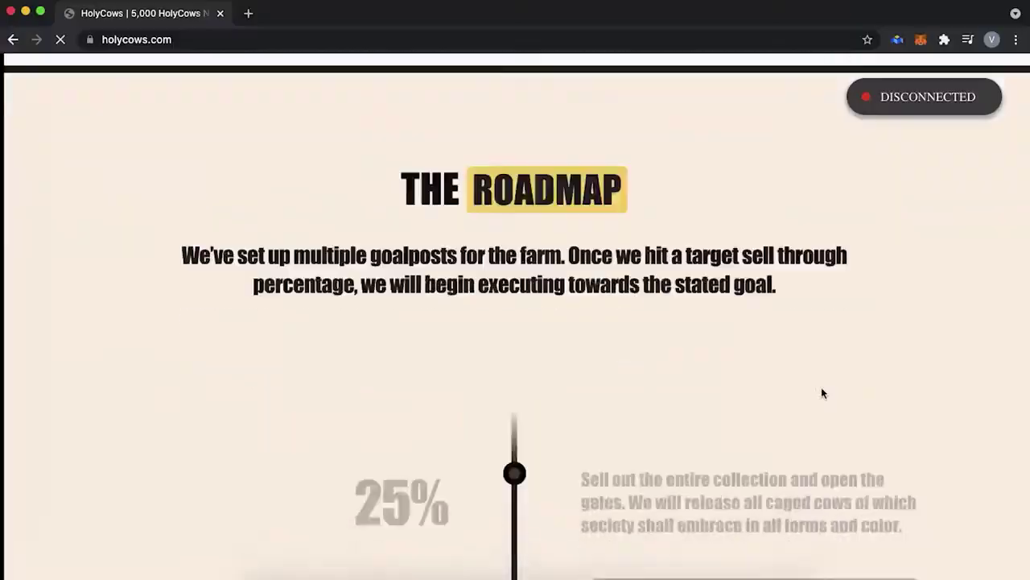
Step: Scroll holycows.com past the Roadmap and Ranking System to review the cartoon-cow team cards
{"action": "scroll", "coordinate": [822, 391], "scroll_direction": "down", "scroll_amount": 3}
{"action": "scroll", "coordinate": [822, 393], "scroll_direction": "down", "scroll_amount": 20}
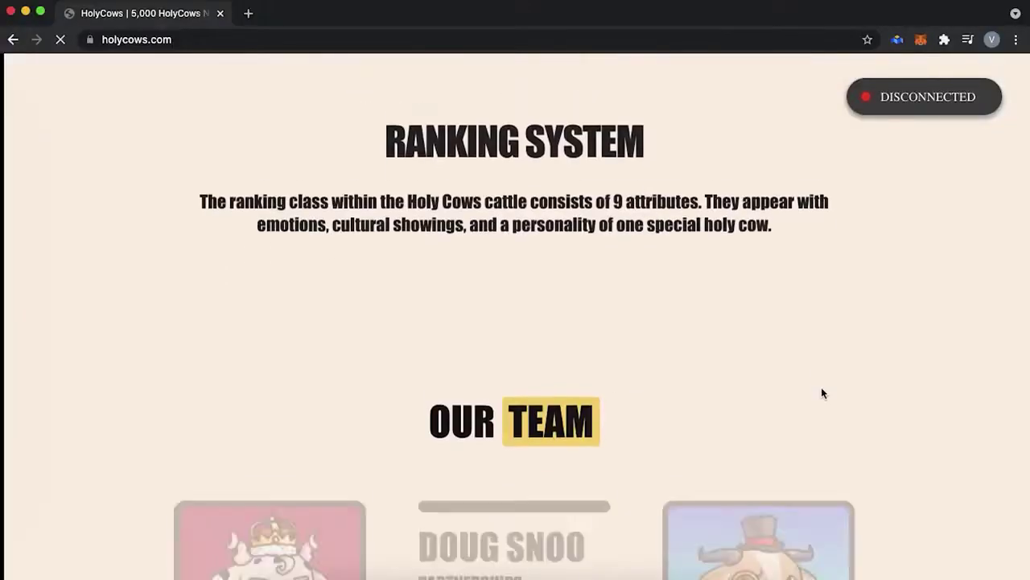
{"action": "scroll", "coordinate": [821, 386], "scroll_direction": "down", "scroll_amount": 3}
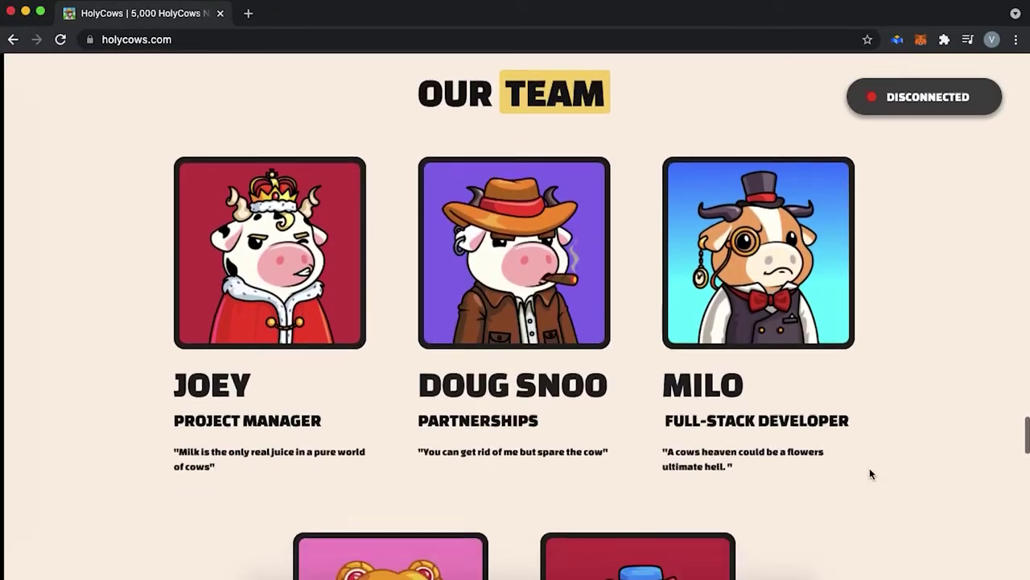
{"action": "scroll", "coordinate": [870, 474], "scroll_direction": "down", "scroll_amount": 1}
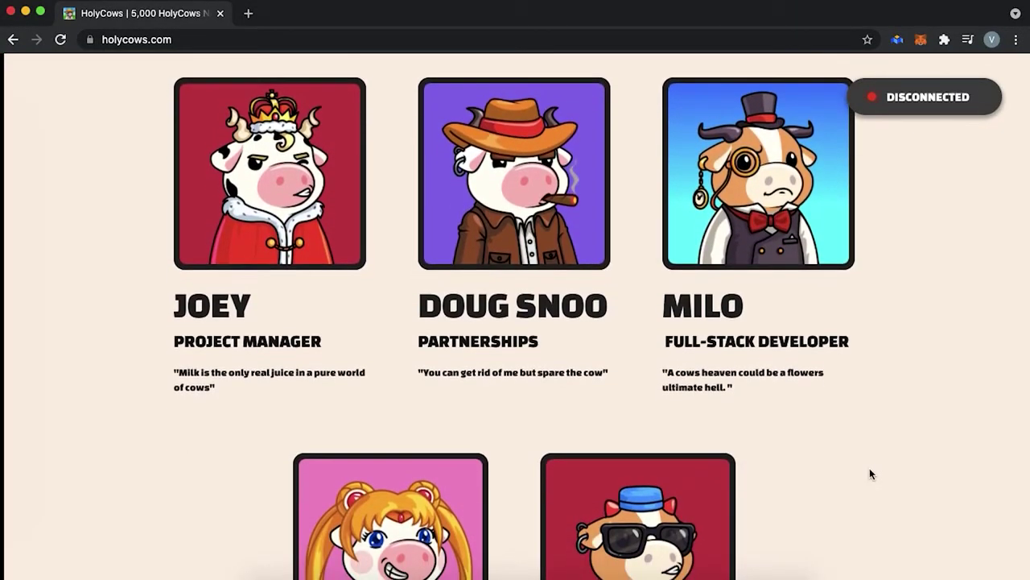
{"action": "scroll", "coordinate": [870, 473], "scroll_direction": "down", "scroll_amount": 1}
{"action": "scroll", "coordinate": [869, 473], "scroll_direction": "down", "scroll_amount": 3}
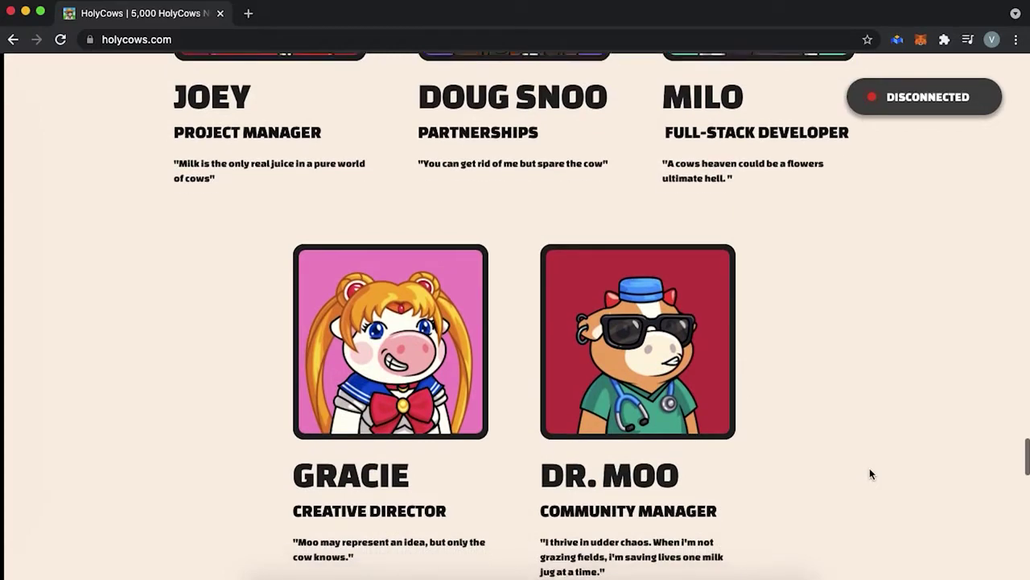
{"action": "scroll", "coordinate": [869, 475], "scroll_direction": "up", "scroll_amount": 1}
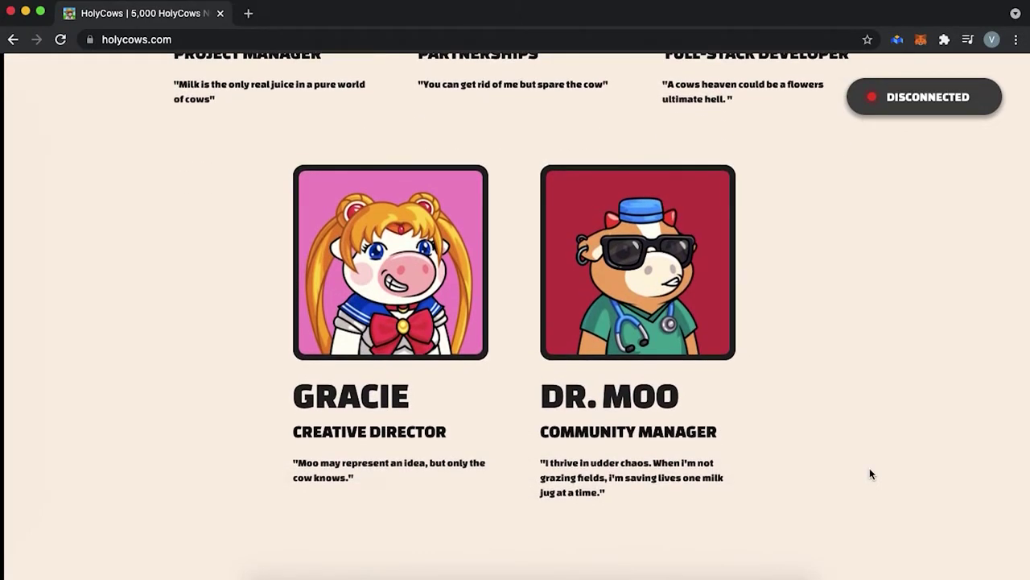
{"action": "scroll", "coordinate": [869, 474], "scroll_direction": "down", "scroll_amount": 7}
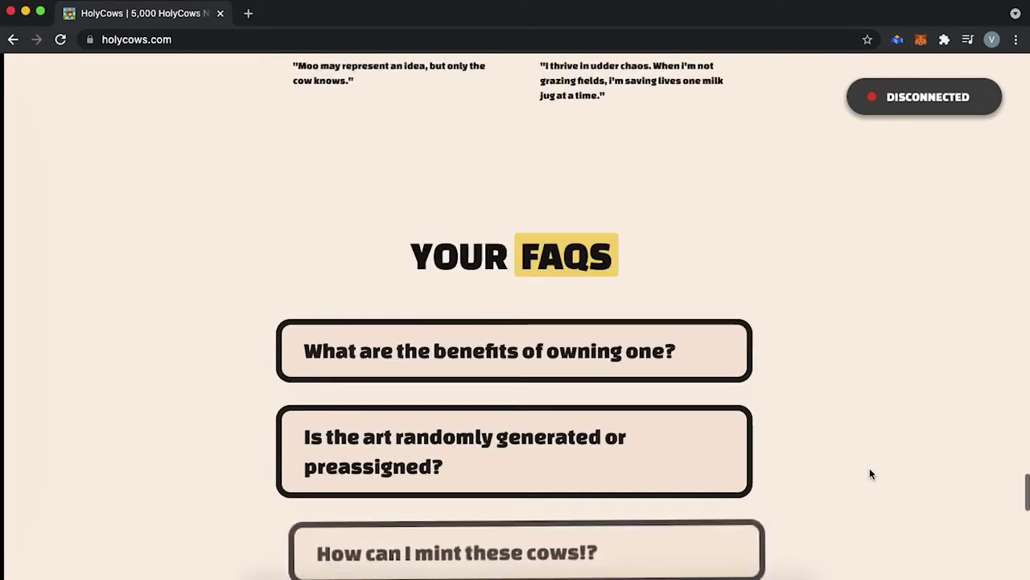
{"action": "scroll", "coordinate": [870, 473], "scroll_direction": "up", "scroll_amount": 9}
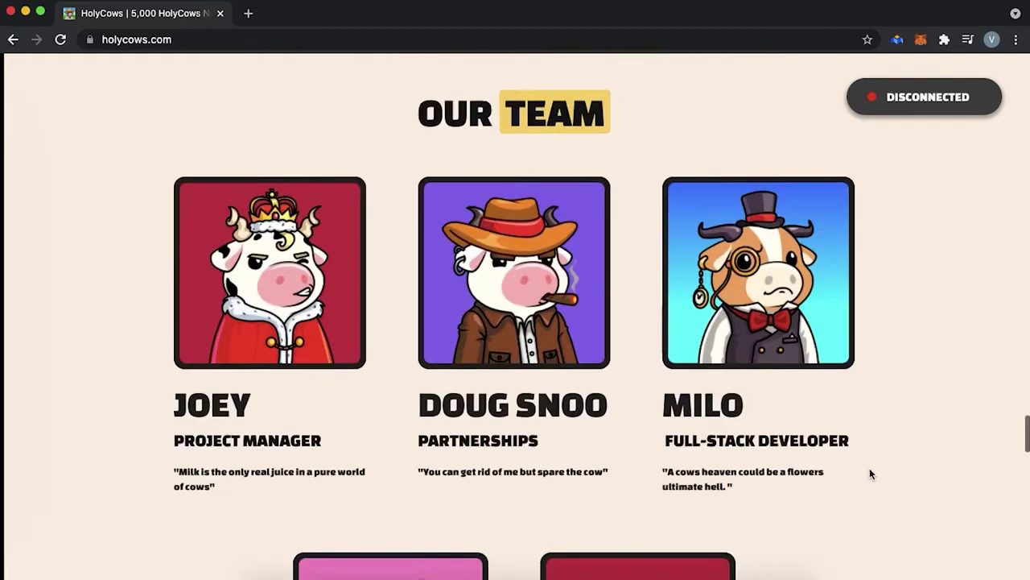
{"action": "scroll", "coordinate": [869, 473], "scroll_direction": "down", "scroll_amount": 1}
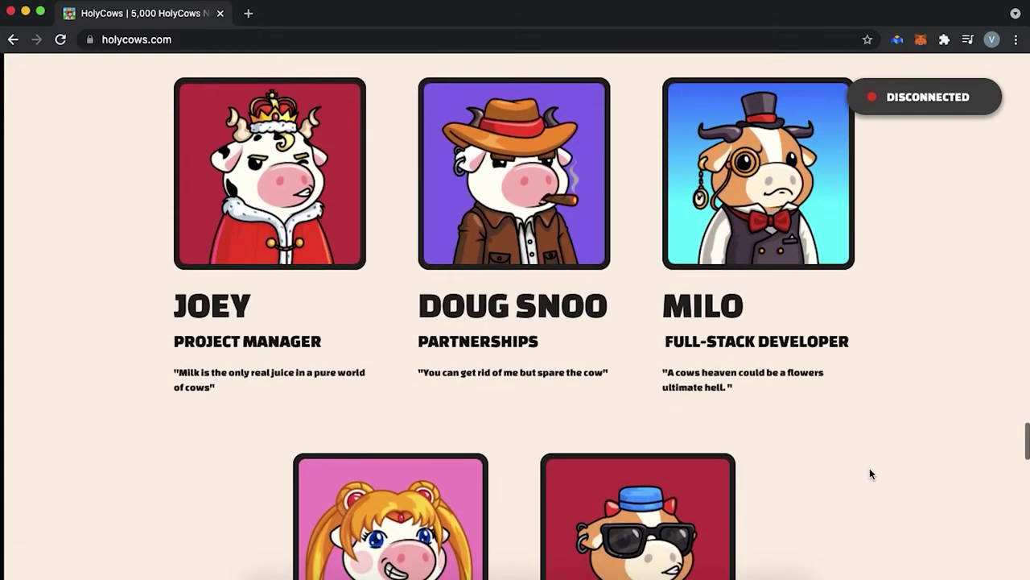
{"action": "scroll", "coordinate": [869, 474], "scroll_direction": "down", "scroll_amount": 1}
{"action": "scroll", "coordinate": [869, 474], "scroll_direction": "down", "scroll_amount": 3}
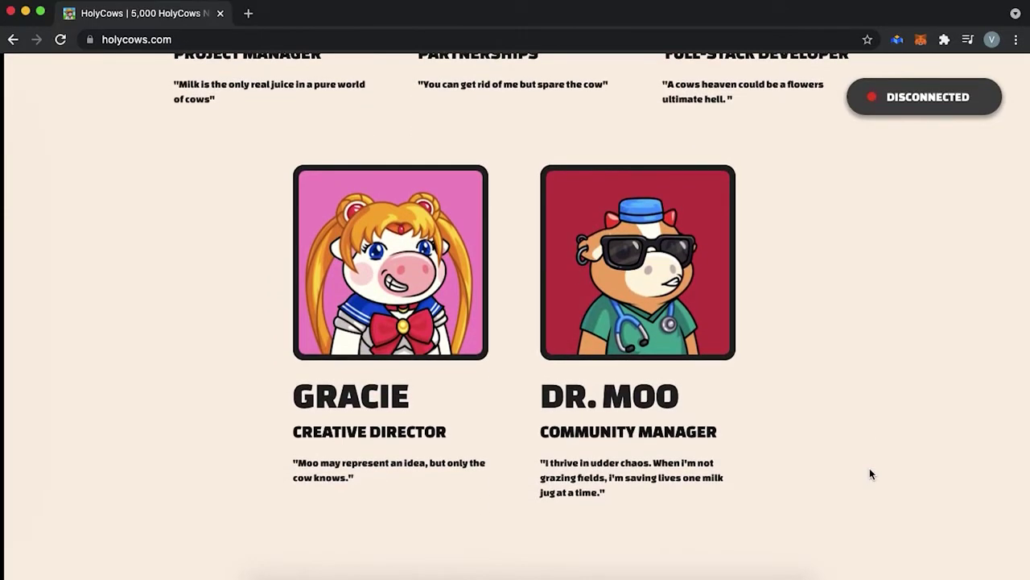
{"action": "scroll", "coordinate": [870, 474], "scroll_direction": "up", "scroll_amount": 4}
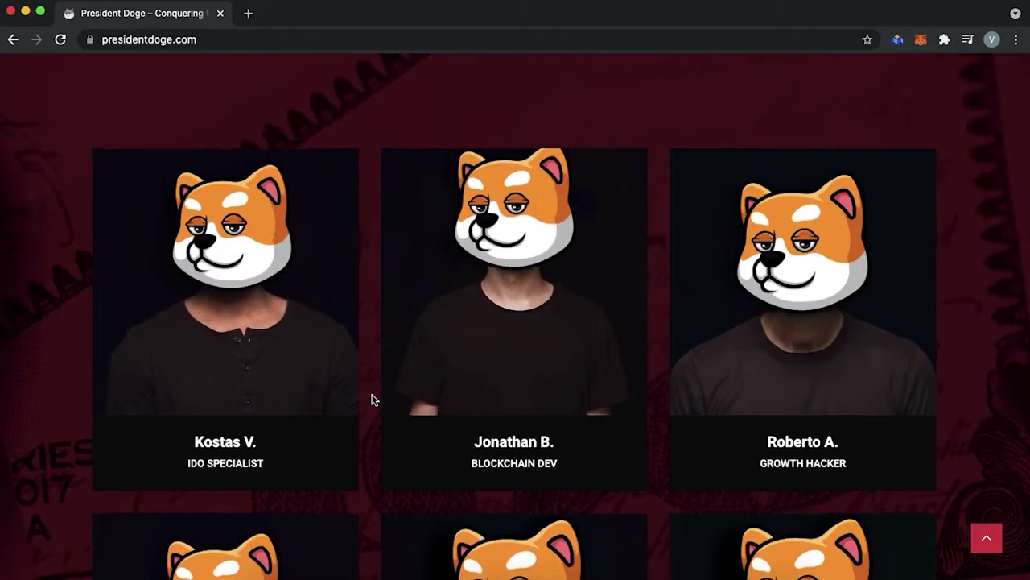
Step: Check a President Doge team member's Instagram link, which leads to a Page Not Found error
{"action": "scroll", "coordinate": [373, 398], "scroll_direction": "down", "scroll_amount": 3}
{"action": "scroll", "coordinate": [373, 400], "scroll_direction": "down", "scroll_amount": 1}
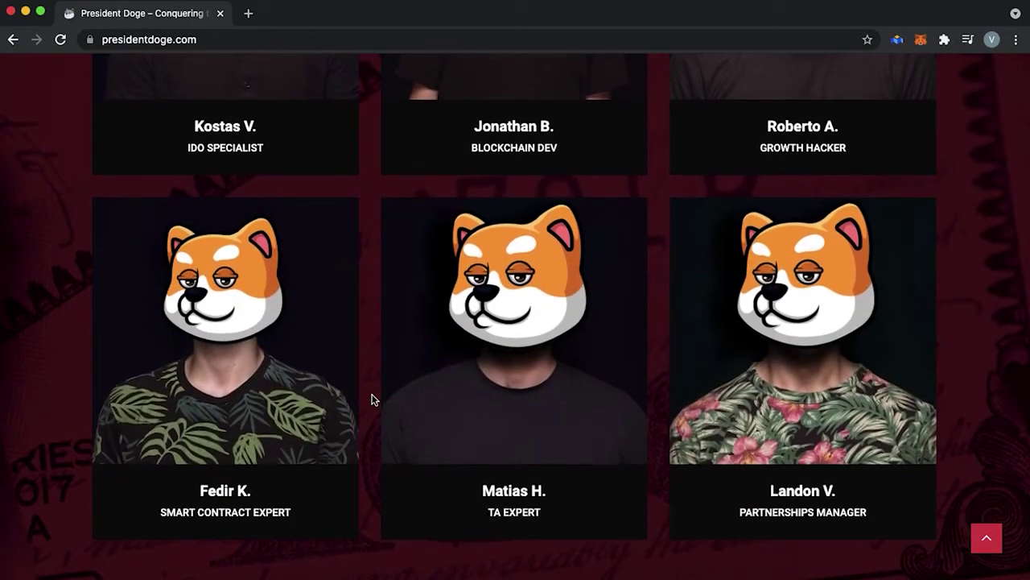
{"action": "scroll", "coordinate": [373, 399], "scroll_direction": "up", "scroll_amount": 5}
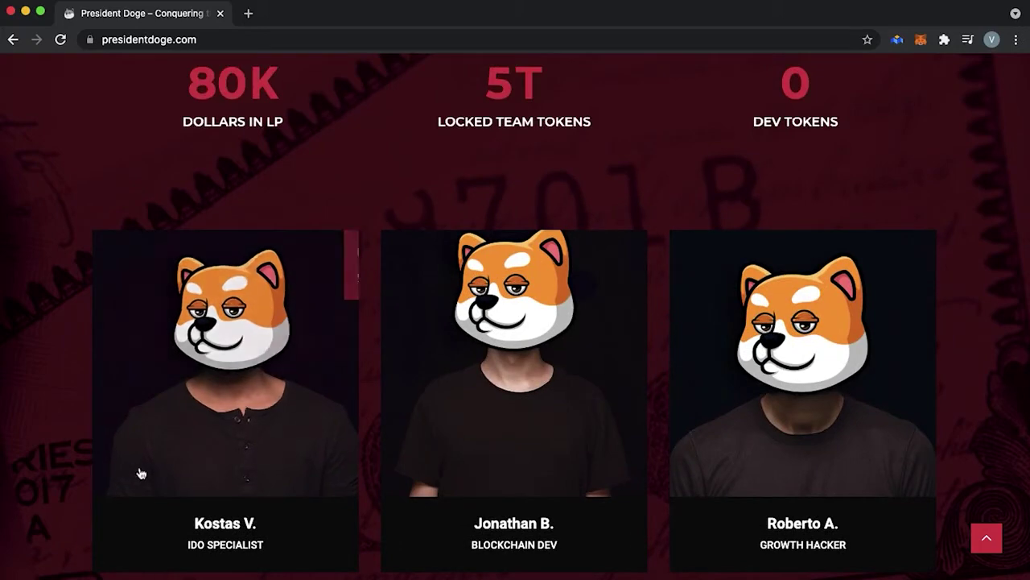
{"action": "scroll", "coordinate": [138, 471], "scroll_direction": "down", "scroll_amount": 1}
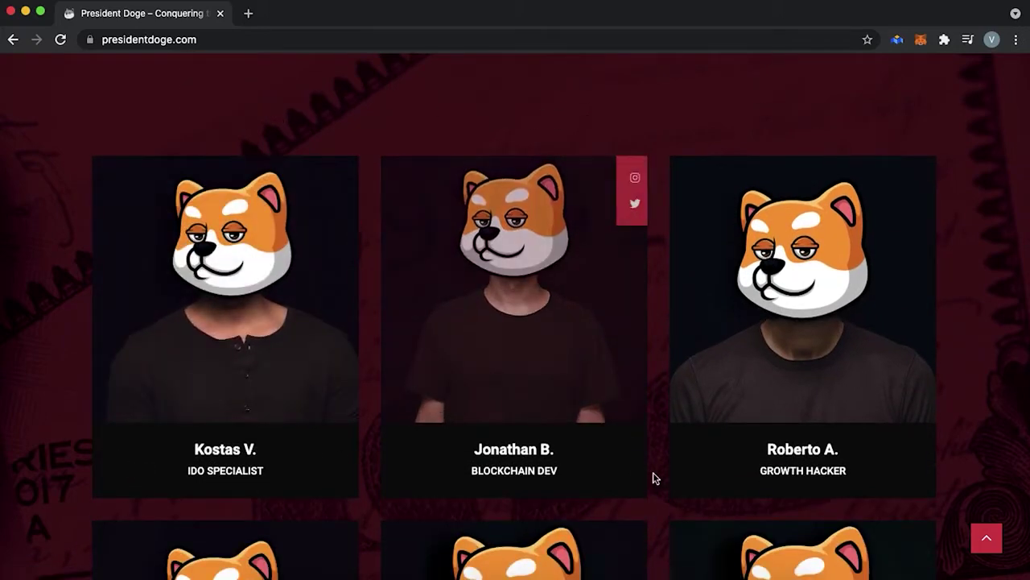
{"action": "scroll", "coordinate": [759, 458], "scroll_direction": "down", "scroll_amount": 4}
{"action": "scroll", "coordinate": [759, 458], "scroll_direction": "down", "scroll_amount": 2}
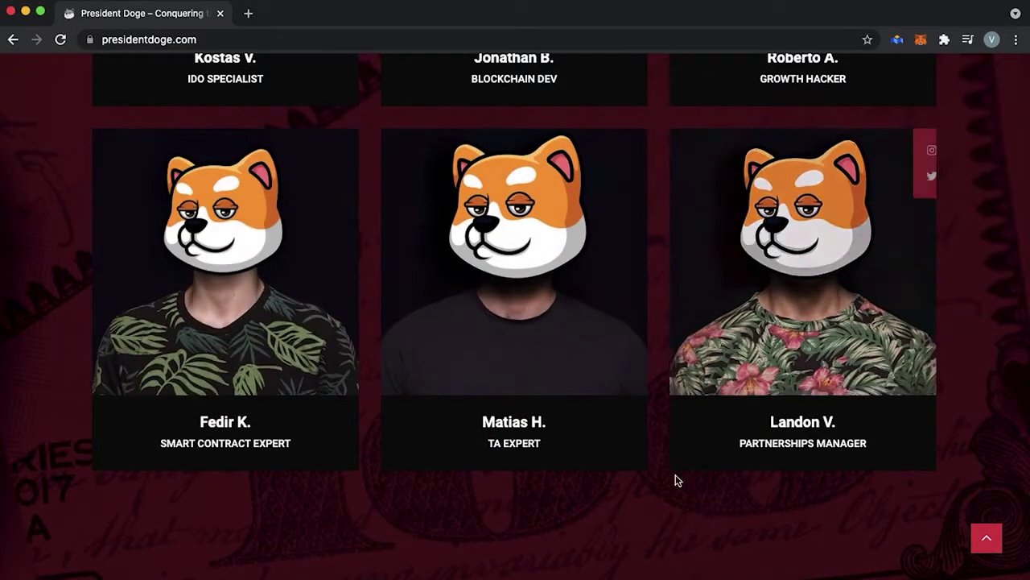
{"action": "scroll", "coordinate": [727, 432], "scroll_direction": "up", "scroll_amount": 5}
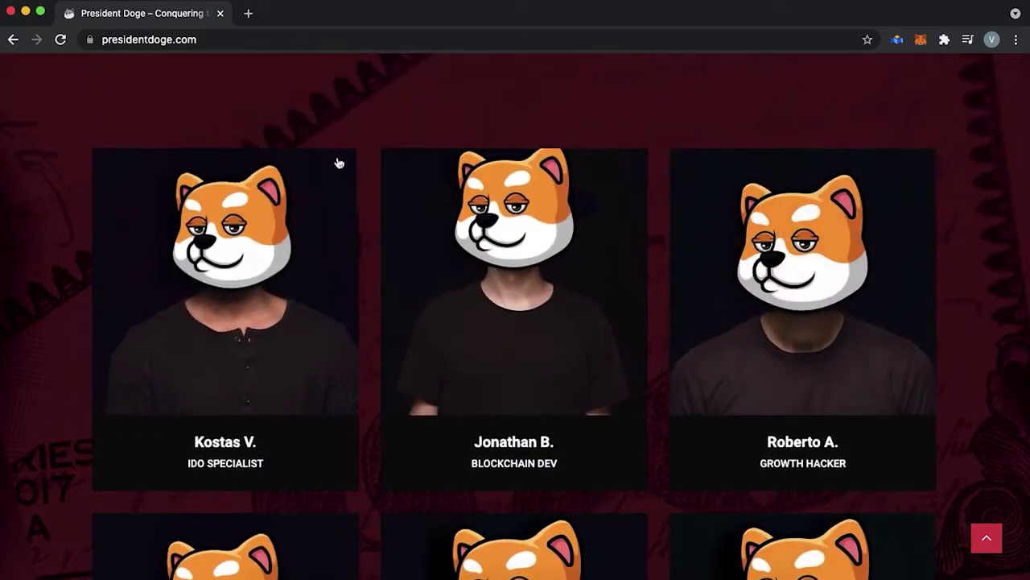
{"action": "left_click", "coordinate": [340, 170]}
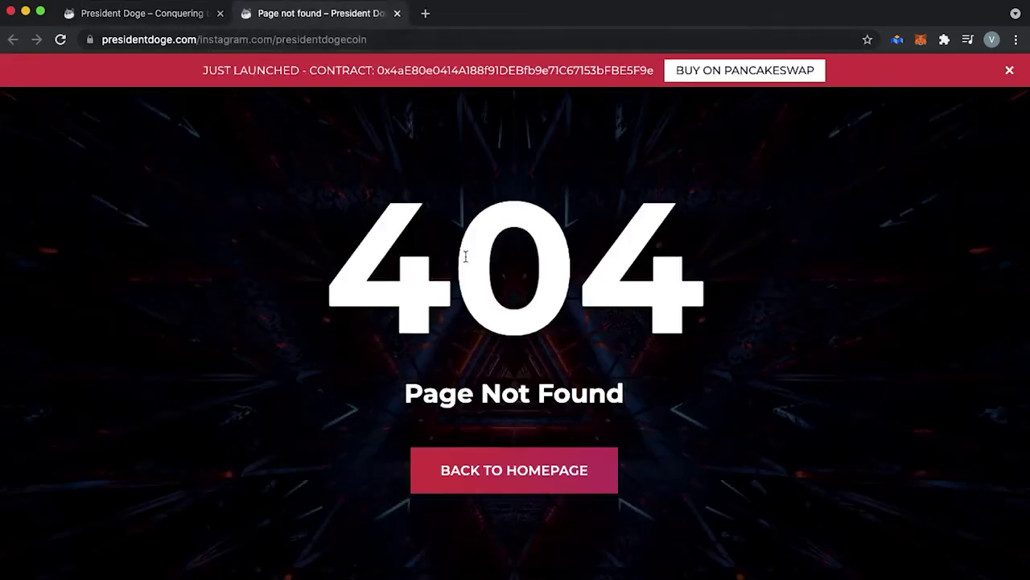
{"action": "key", "text": "super+w"}
Step: Check the All Links page, then scroll to the Twitter, Telegram and Instagram community links
{"action": "scroll", "coordinate": [531, 303], "scroll_direction": "up", "scroll_amount": 15}
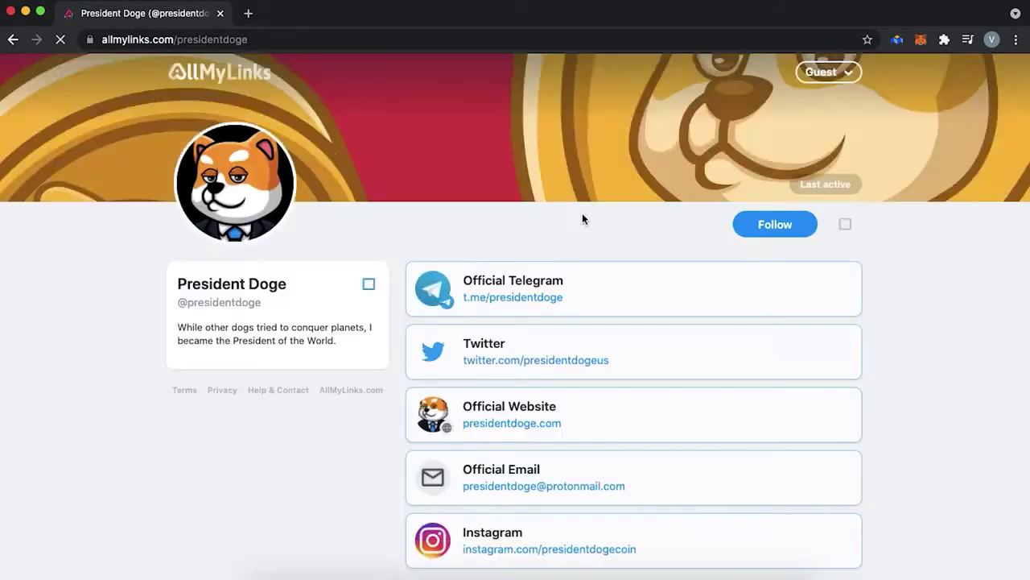
{"action": "left_click", "coordinate": [424, 140]}
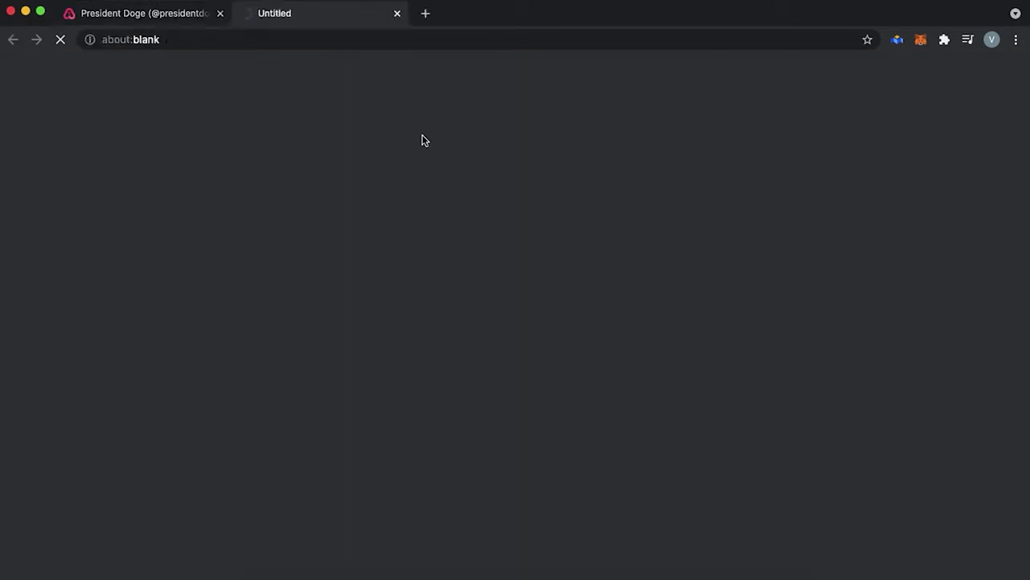
{"action": "key", "text": "super+w"}
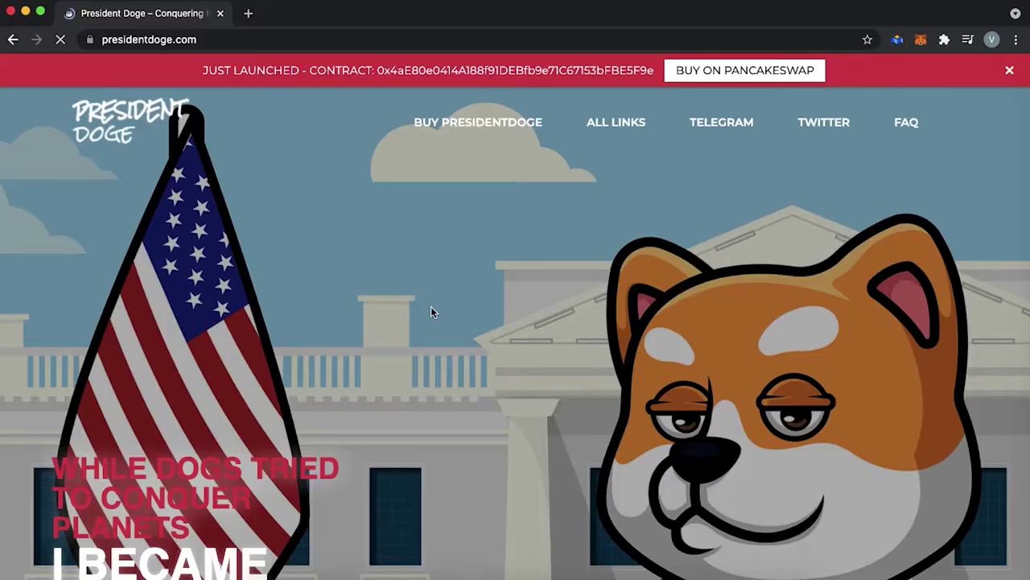
{"action": "scroll", "coordinate": [430, 310], "scroll_direction": "down", "scroll_amount": 10}
{"action": "scroll", "coordinate": [431, 312], "scroll_direction": "down", "scroll_amount": 20}
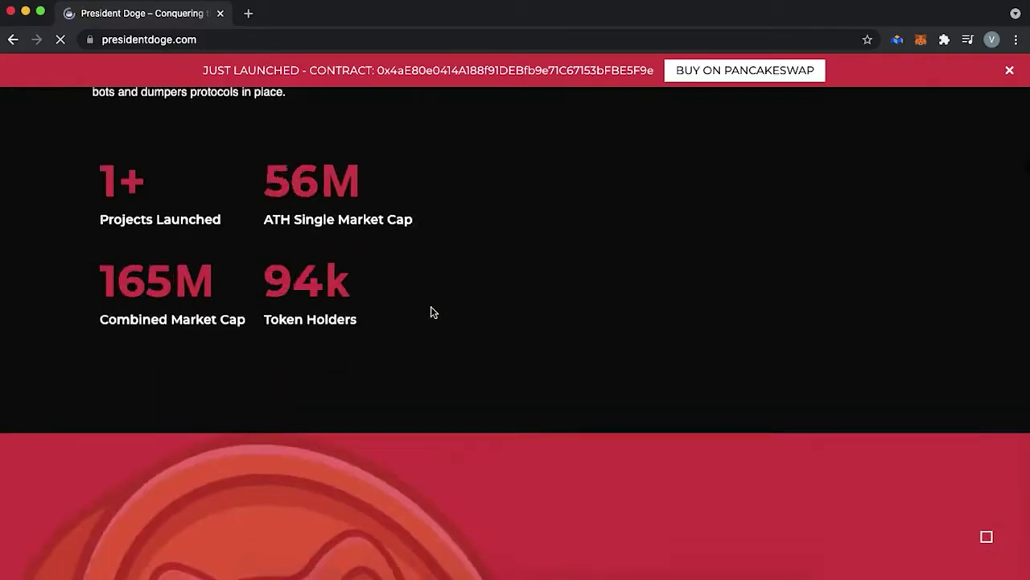
{"action": "scroll", "coordinate": [431, 313], "scroll_direction": "down", "scroll_amount": 20}
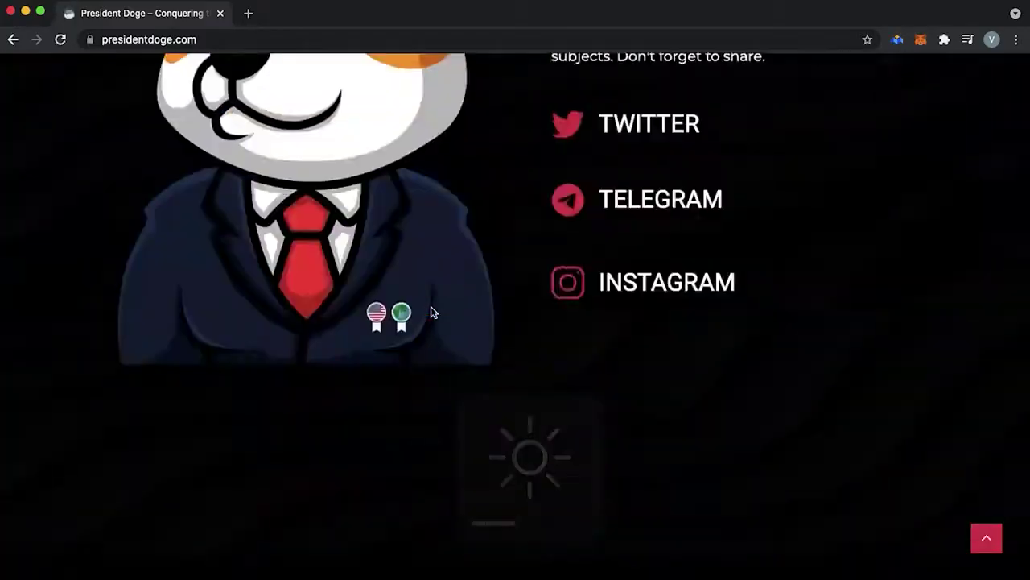